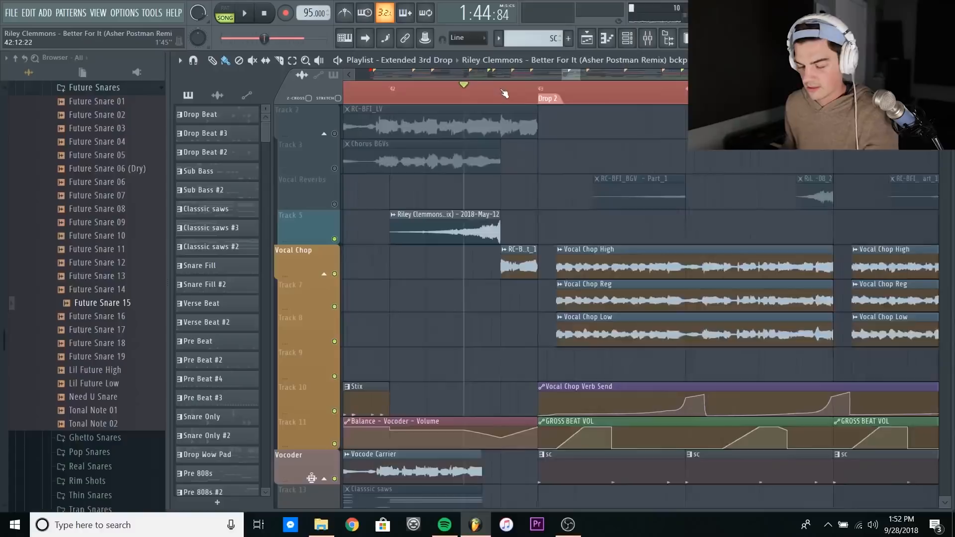
- Play the song from just before the Drop 2 marker to hear the vocal chop section
scroll(505, 94, down, 5)
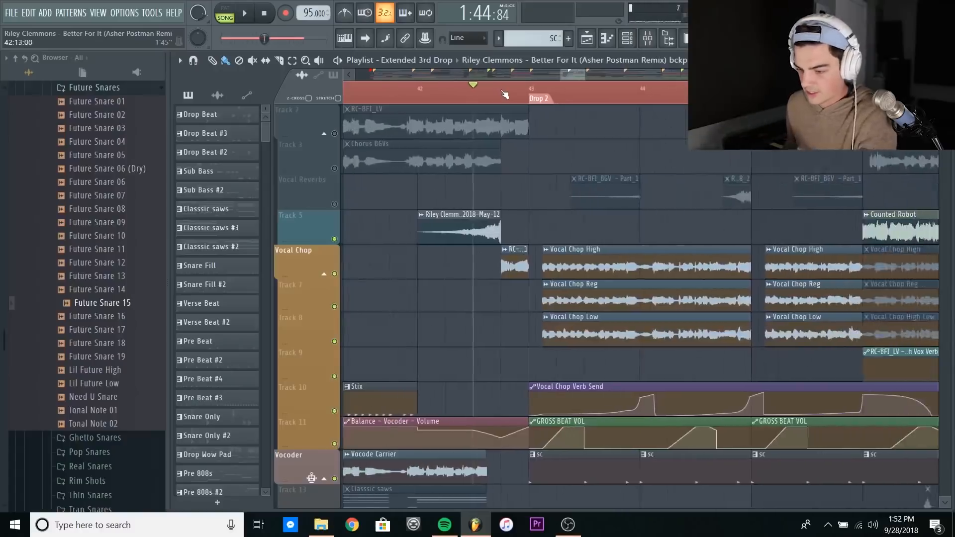
scroll(590, 193, up, 1)
key(space)
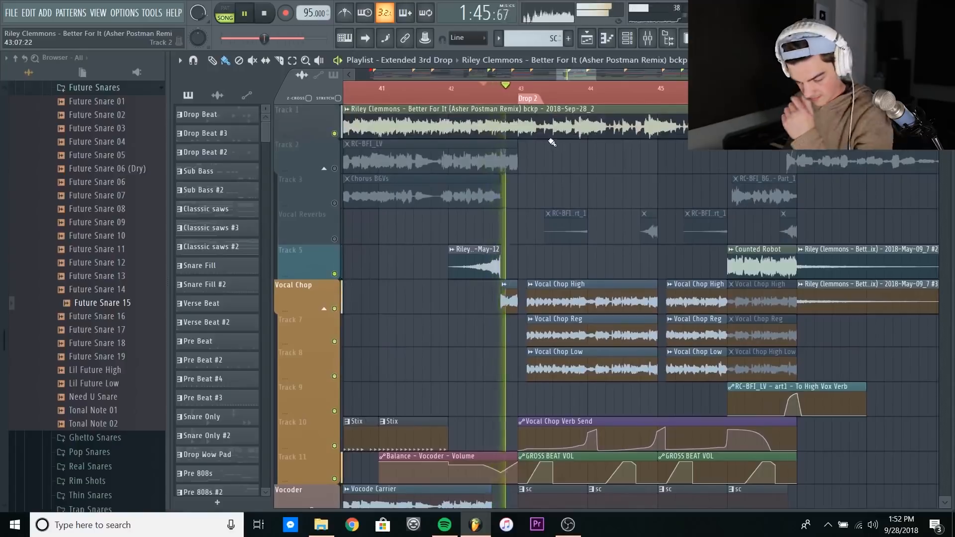
scroll(562, 85, up, 4)
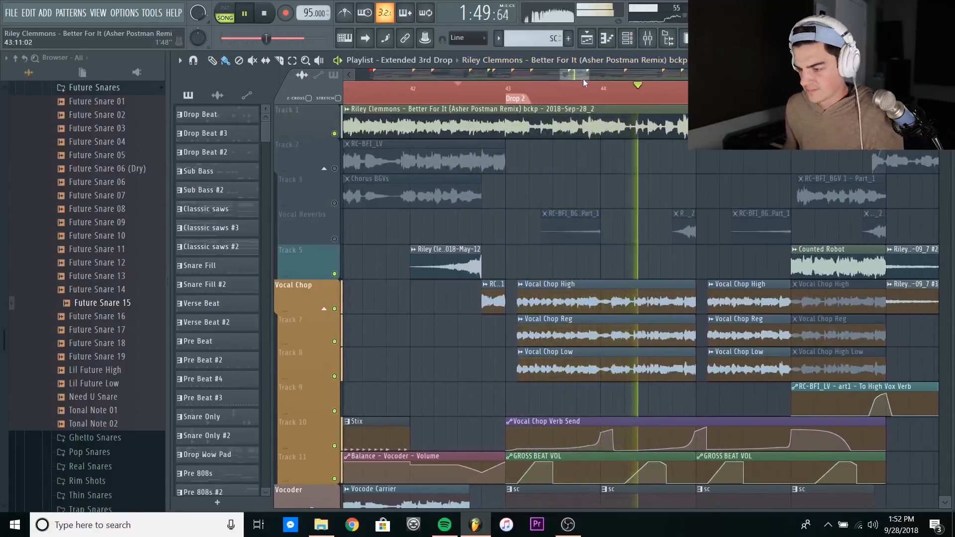
drag(582, 74, 589, 74)
scroll(599, 89, down, 2)
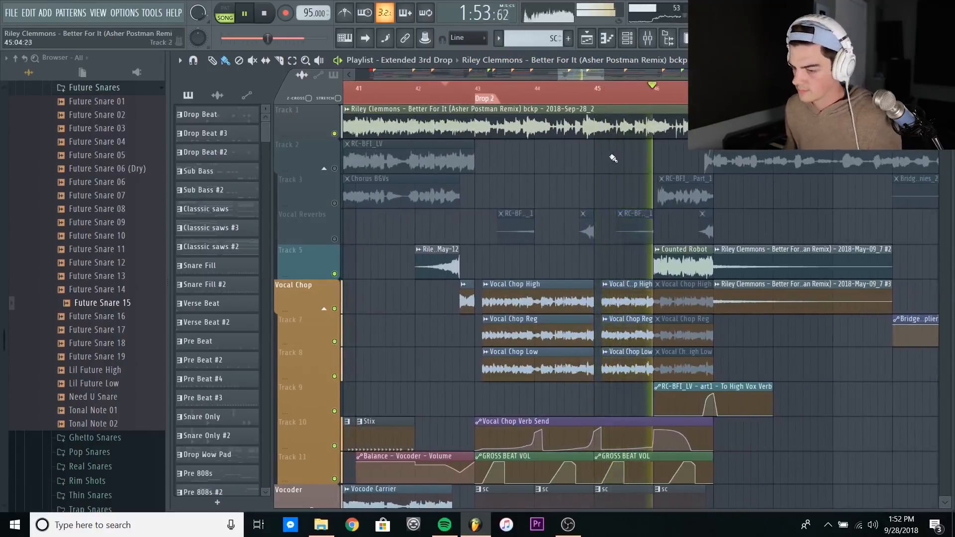
key(space)
- Solo the Vocal Chop High playlist track and play it from just after the Drop 2 marker
click(477, 94)
scroll(480, 95, up, 4)
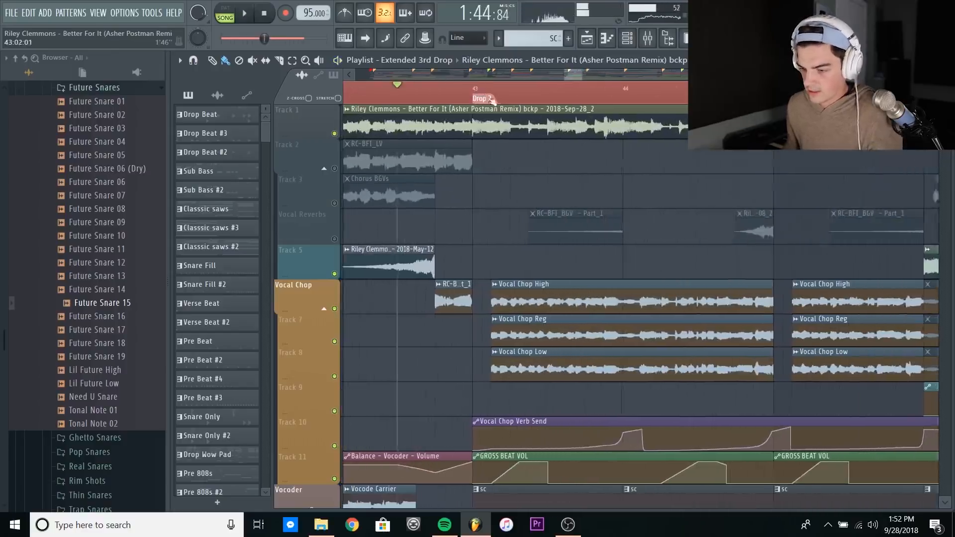
scroll(504, 98, down, 3)
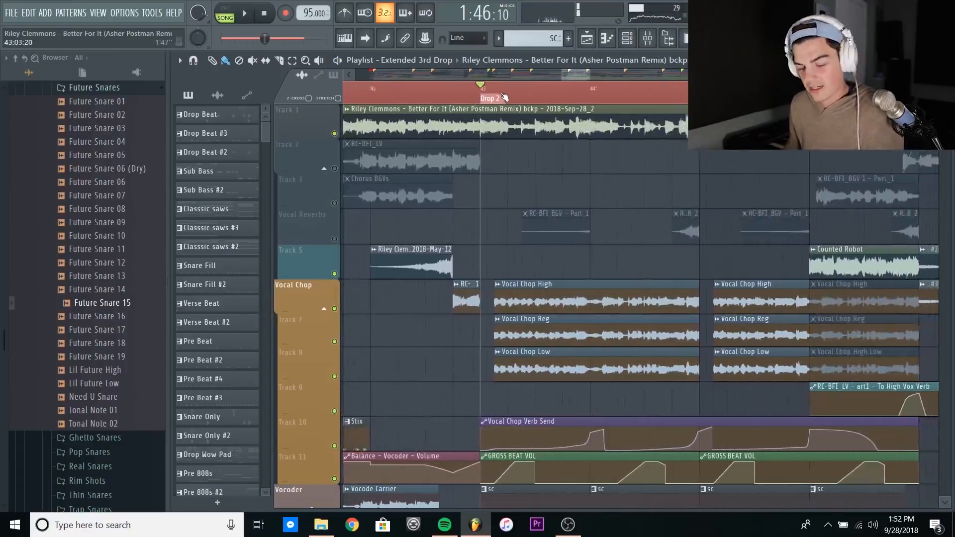
scroll(509, 226, down, 3)
scroll(509, 226, down, 1)
scroll(499, 96, up, 3)
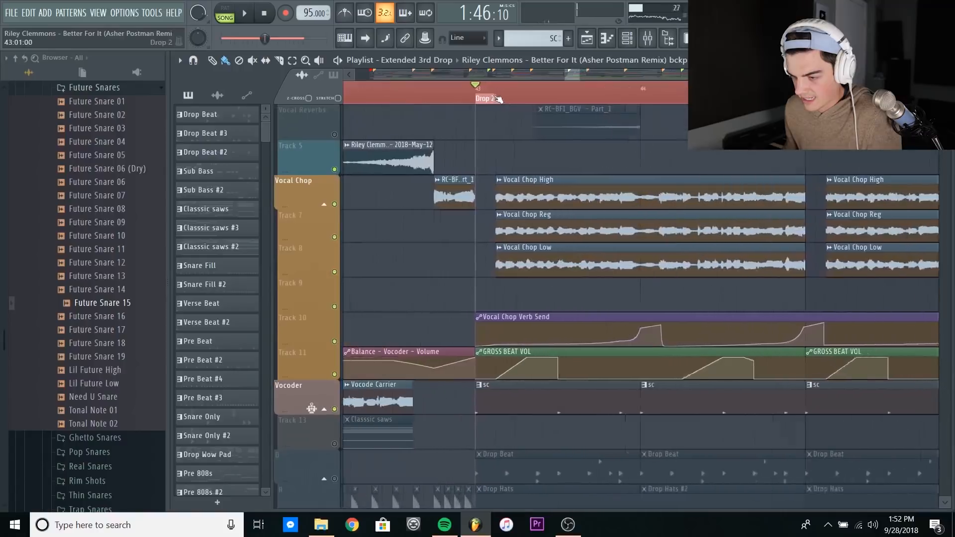
click(497, 94)
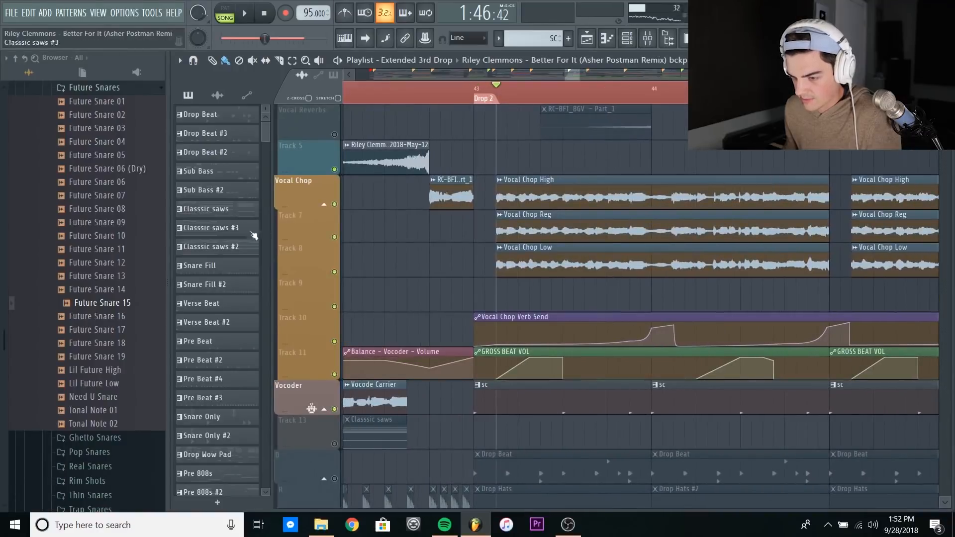
right_click(337, 204)
key(space)
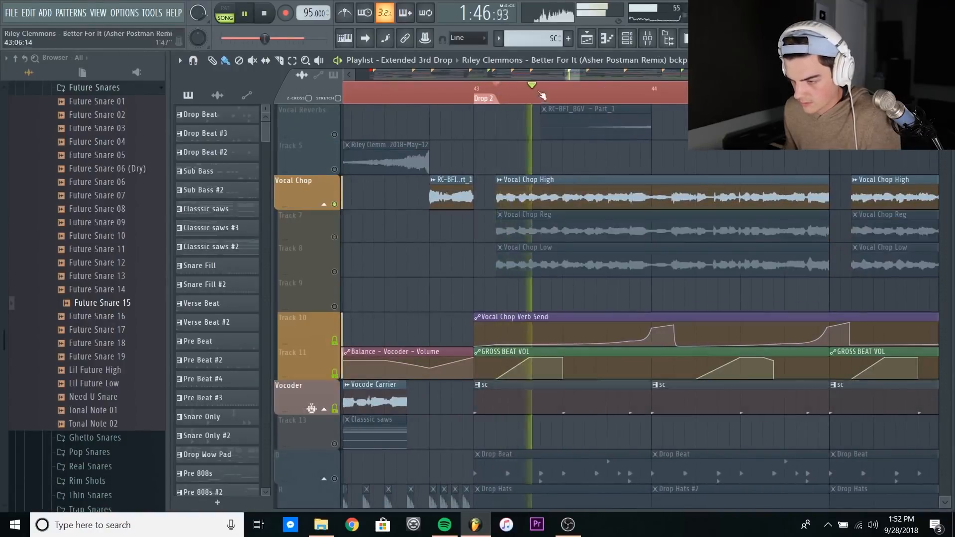
scroll(566, 102, down, 3)
scroll(572, 104, down, 1)
drag(571, 75, 576, 74)
- Audition the Vocal Chop Reg and Vocal Chop Low tracks in solo, and turn all vocal chop tracks back on
right_click(334, 237)
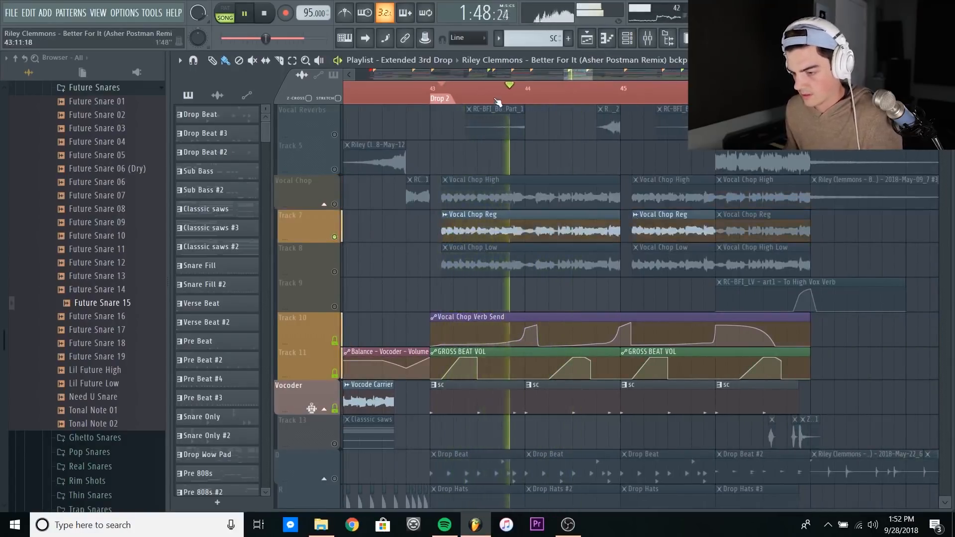
right_click(334, 271)
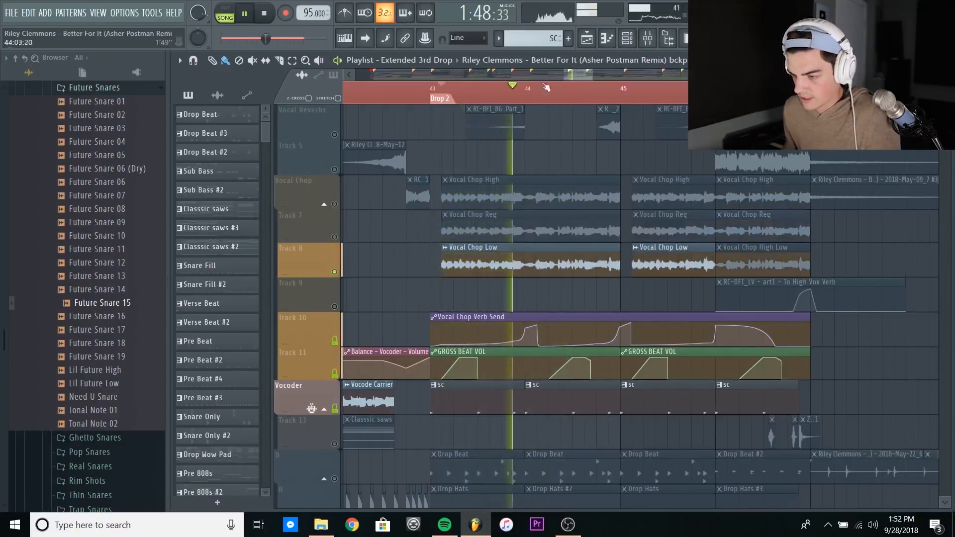
key(space)
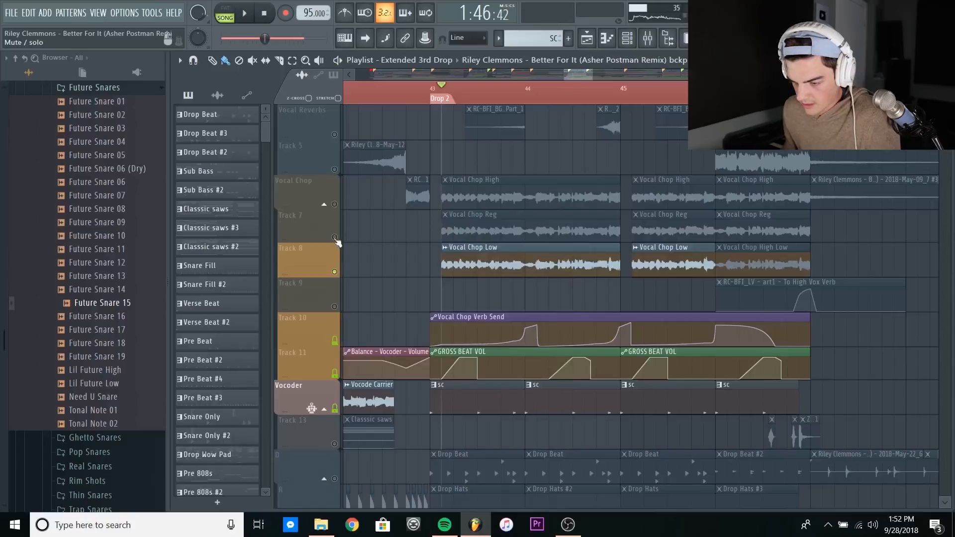
right_click(335, 238)
right_click(335, 204)
- Examine the effect chains on mixer inserts 6 to 9, ending with the Vocal Chop insert selected
key(F9)
click(388, 323)
click(411, 328)
click(437, 328)
click(463, 329)
click(410, 328)
click(382, 326)
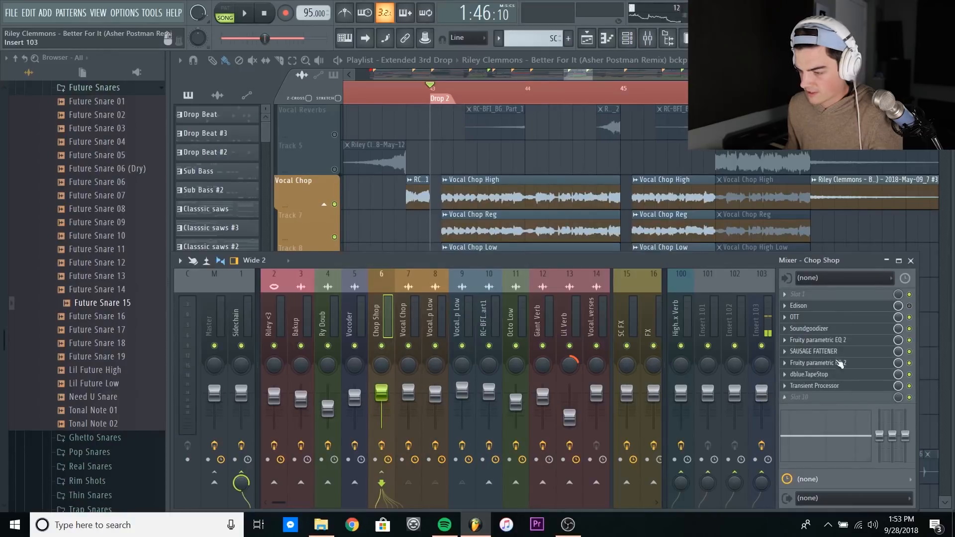
click(441, 326)
click(463, 327)
click(442, 326)
click(418, 327)
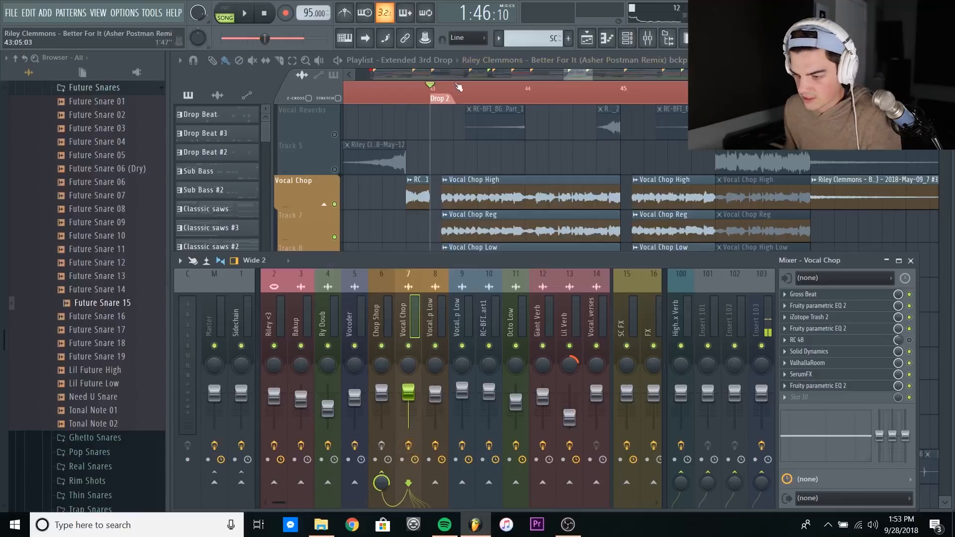
- Solo the Vocal Chop mixer insert and play briefly from the Drop 2 marker
scroll(457, 86, up, 2)
key(space)
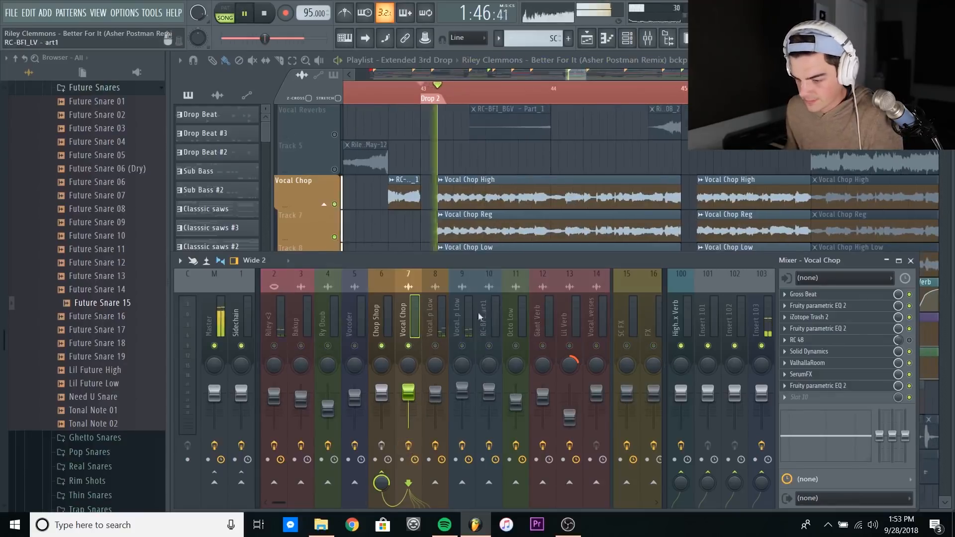
key(space)
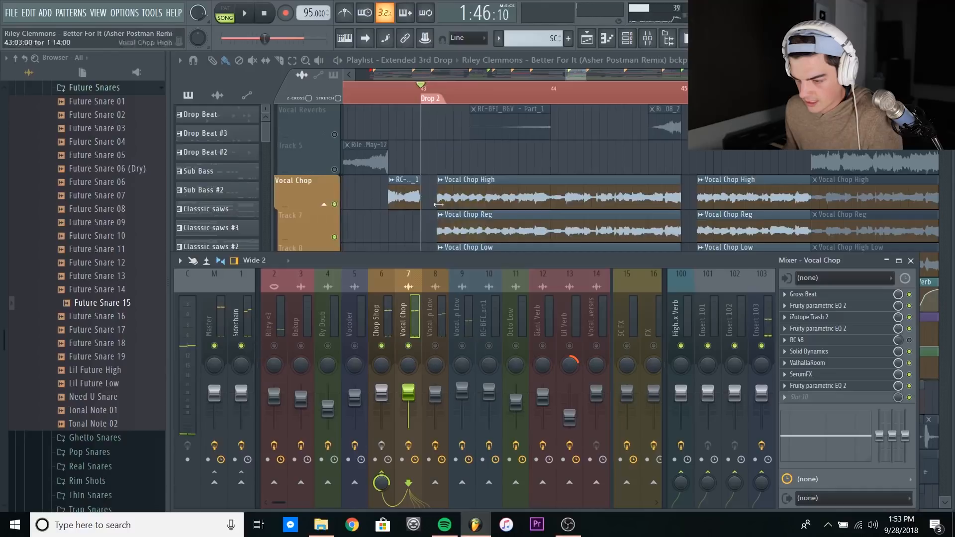
- Solo the Vocal Chop High playlist track, play it from Drop 2, and bring the mixer back into view
right_click(335, 205)
key(space)
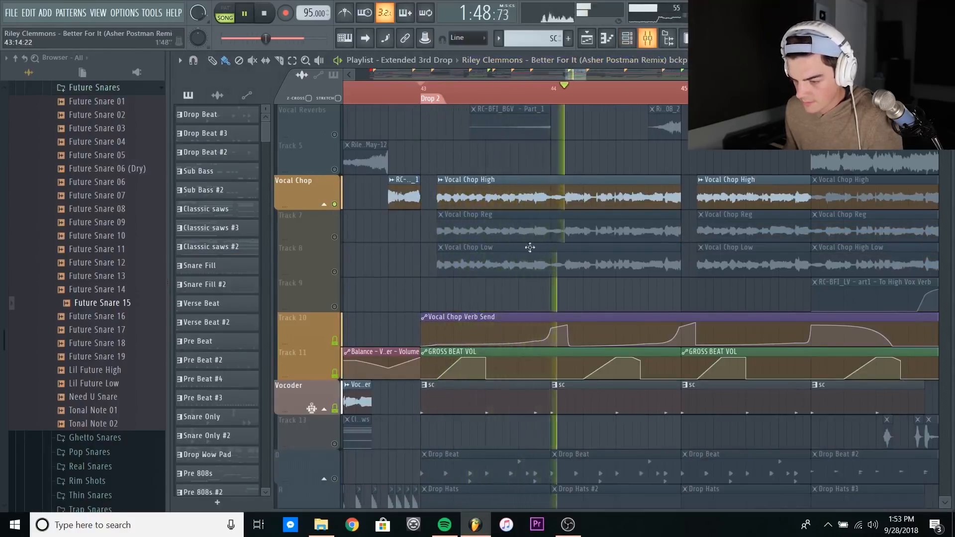
click(628, 39)
key(space)
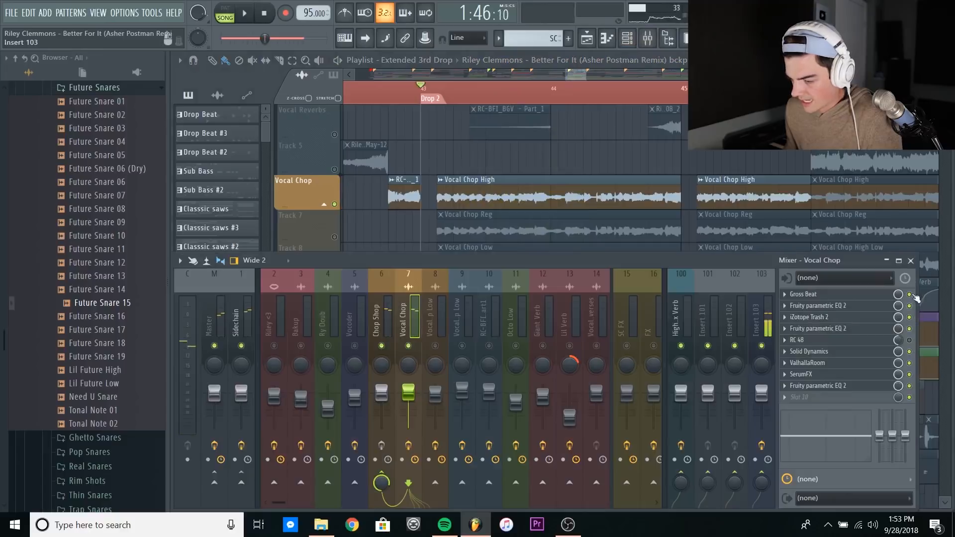
- Open the first Fruity parametric EQ 2 and Gross Beat on the Vocal Chop insert to view the gate settings
click(882, 305)
click(881, 294)
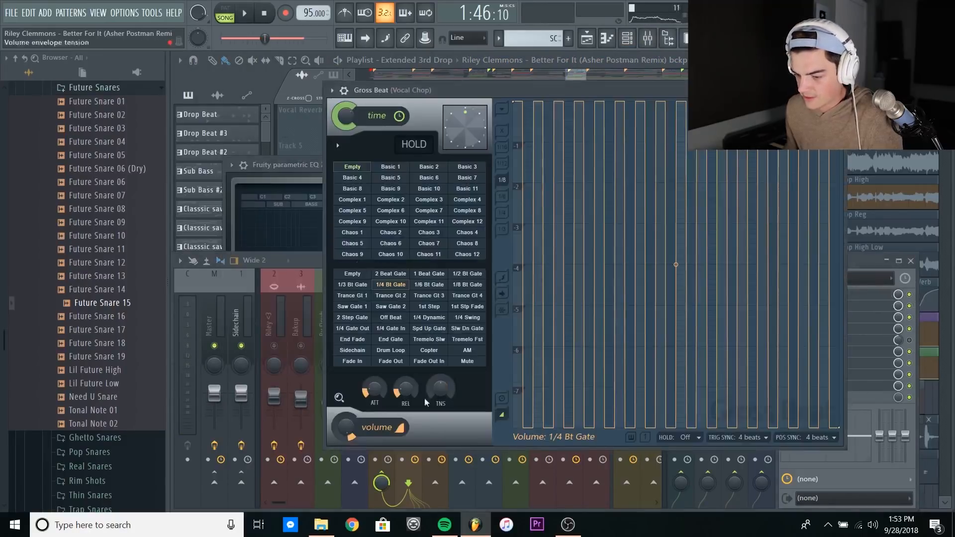
key(space)
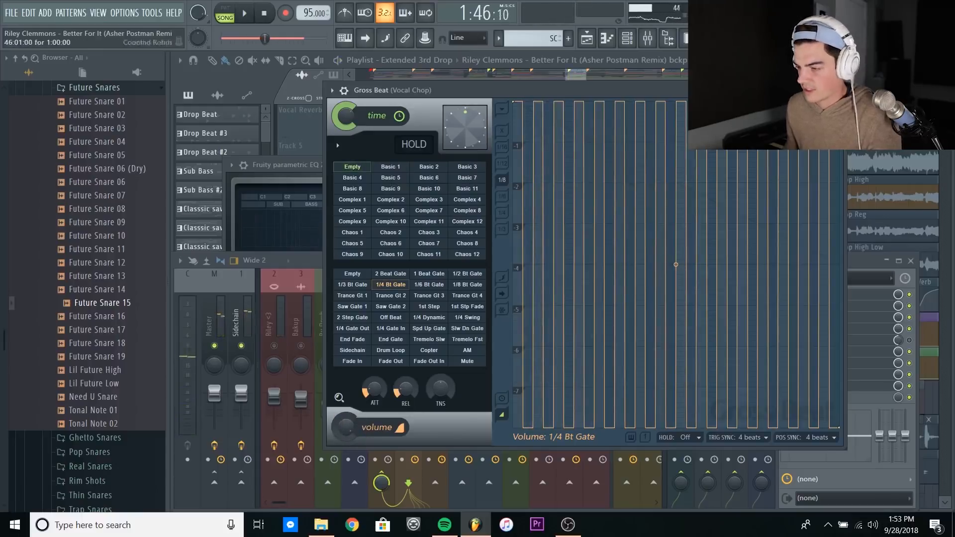
- Return to the playlist and listen to the soloed Vocal Chop High clip from the Drop 2 marker
key(F5)
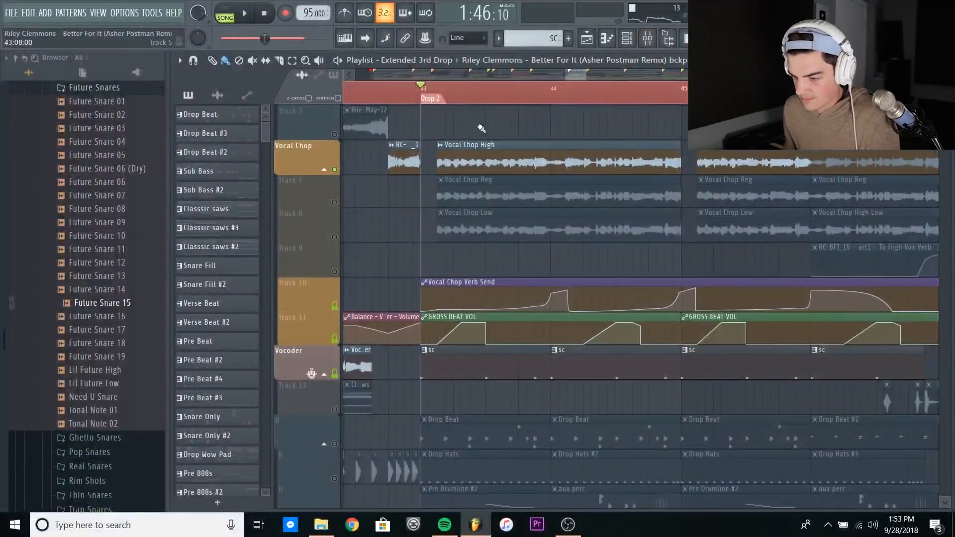
key(space)
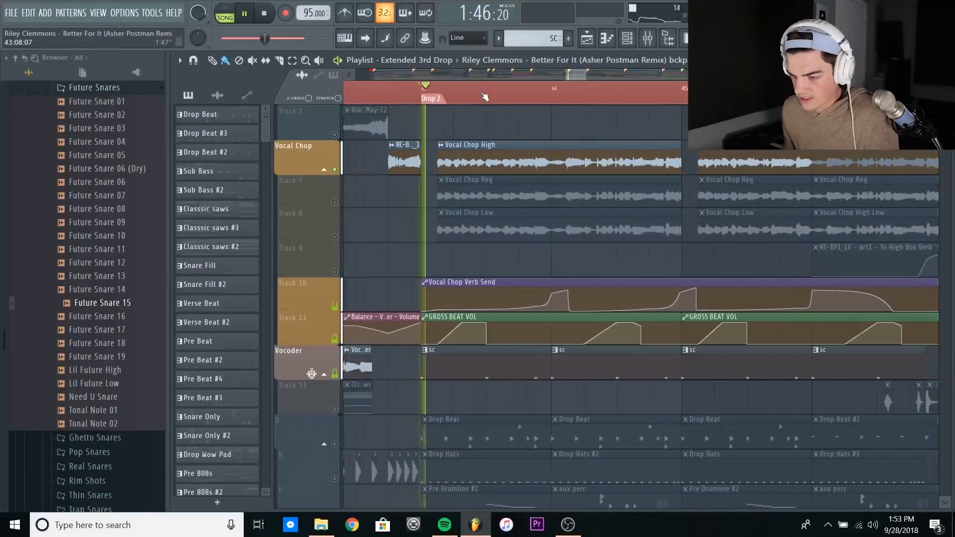
key(space)
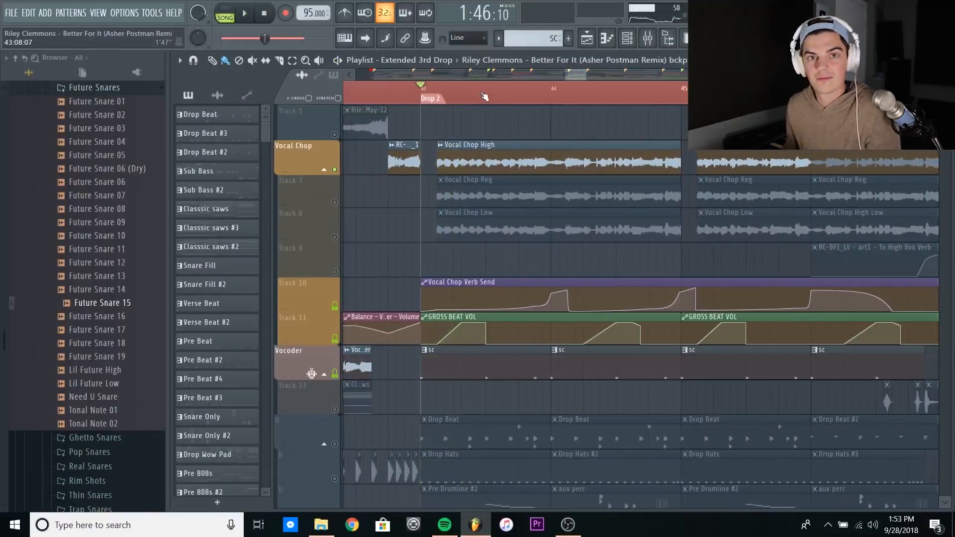
- Open iZotope Trash 2 and the first Fruity parametric EQ 2 from the Vocal Chop insert to view their settings
scroll(448, 95, up, 2)
scroll(446, 90, up, 1)
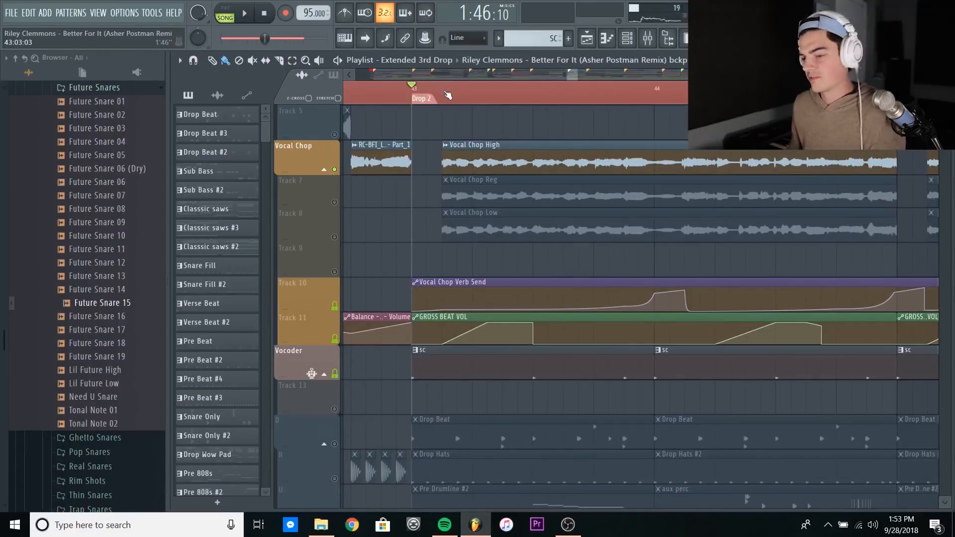
scroll(447, 96, down, 2)
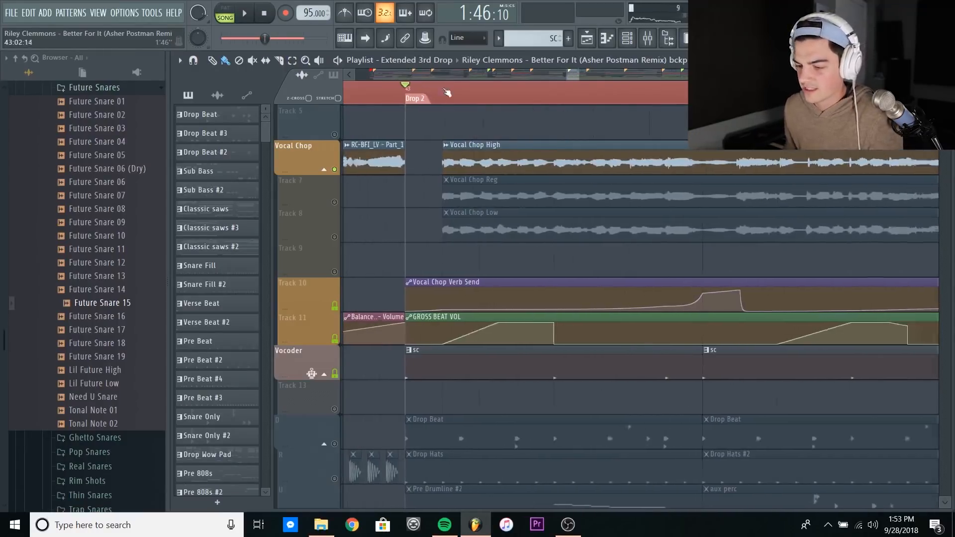
key(F9)
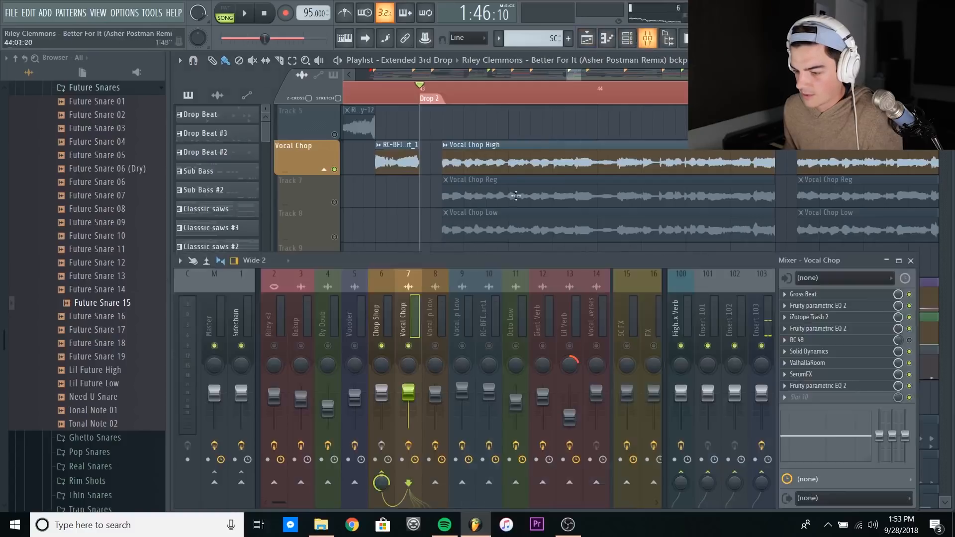
click(816, 317)
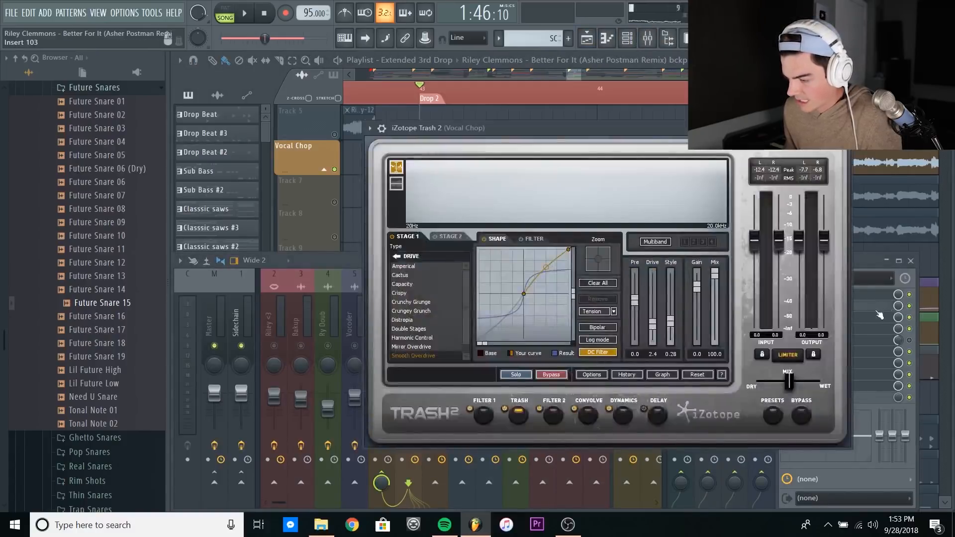
click(878, 309)
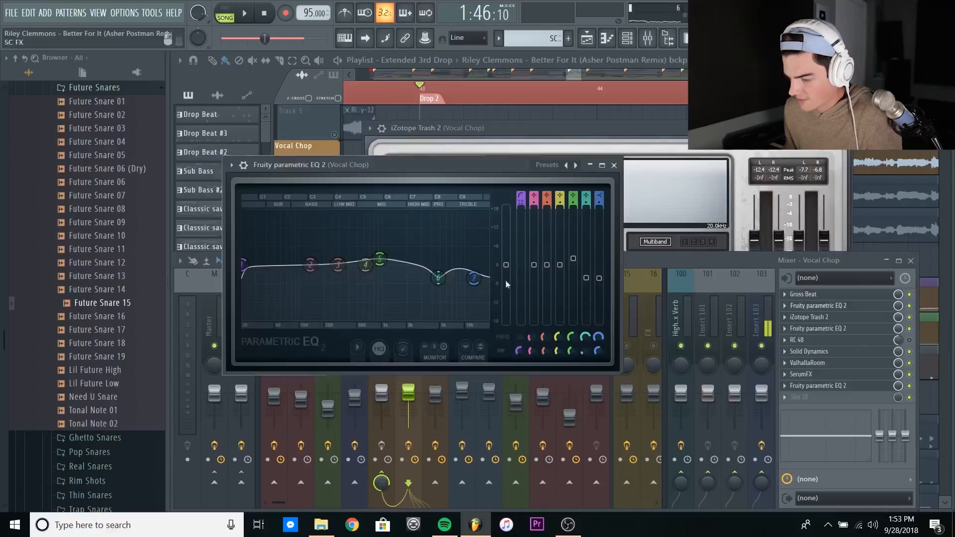
- Bring iZotope Trash 2 back to the front and set the gain of node 3 in Filter 1 to 5.55
click(845, 317)
drag(532, 133, 512, 123)
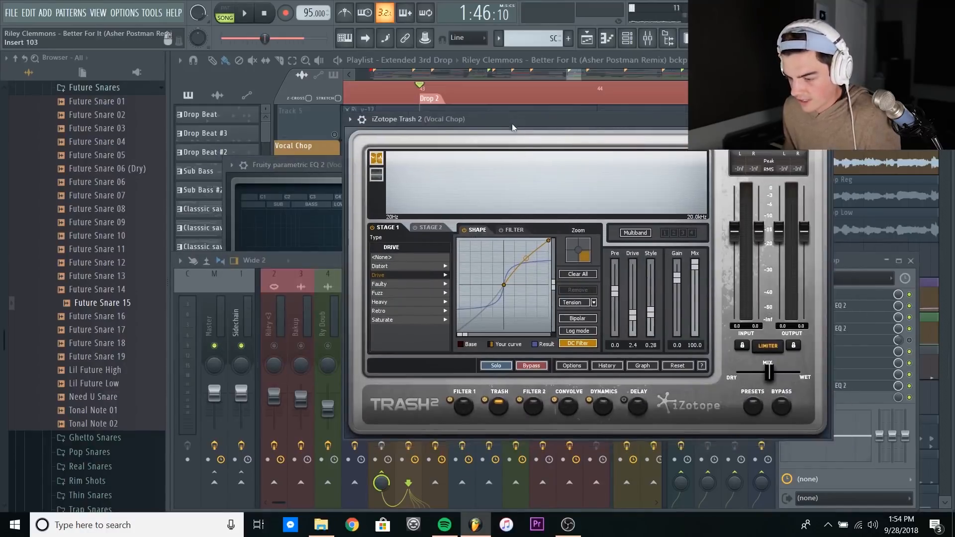
click(464, 405)
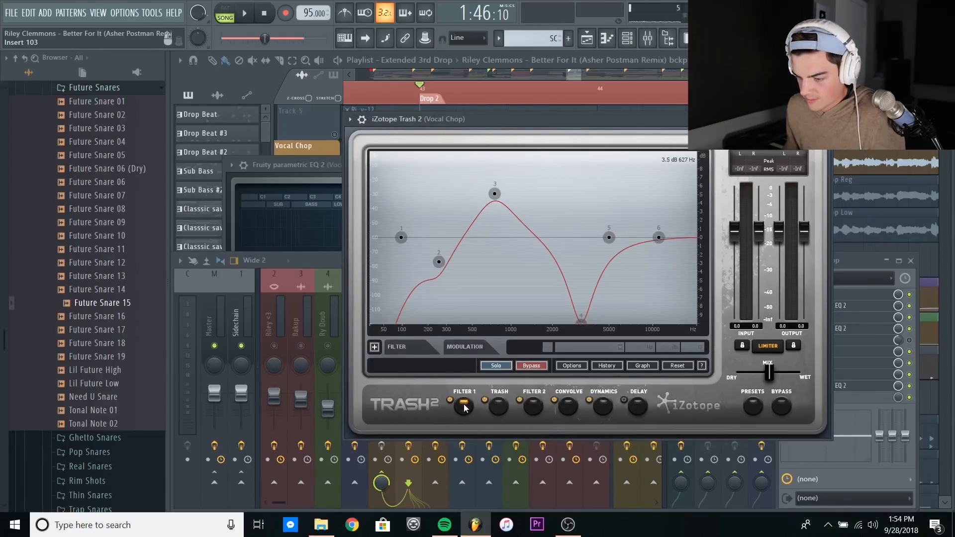
drag(495, 193, 498, 189)
- Review the Trash, Filter 2, Convolve and Dynamics modules of Trash 2, and return to the Vocal Chop mixer insert
click(499, 406)
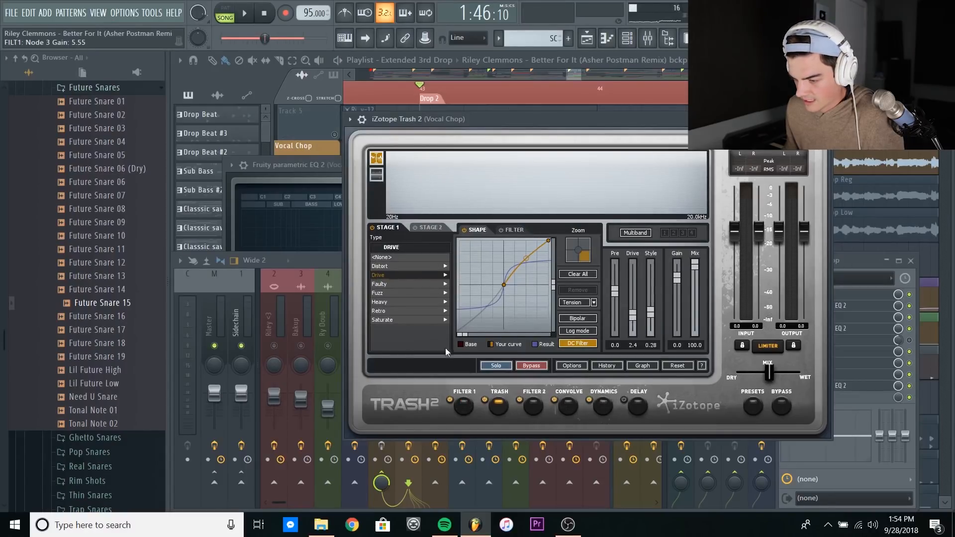
click(535, 409)
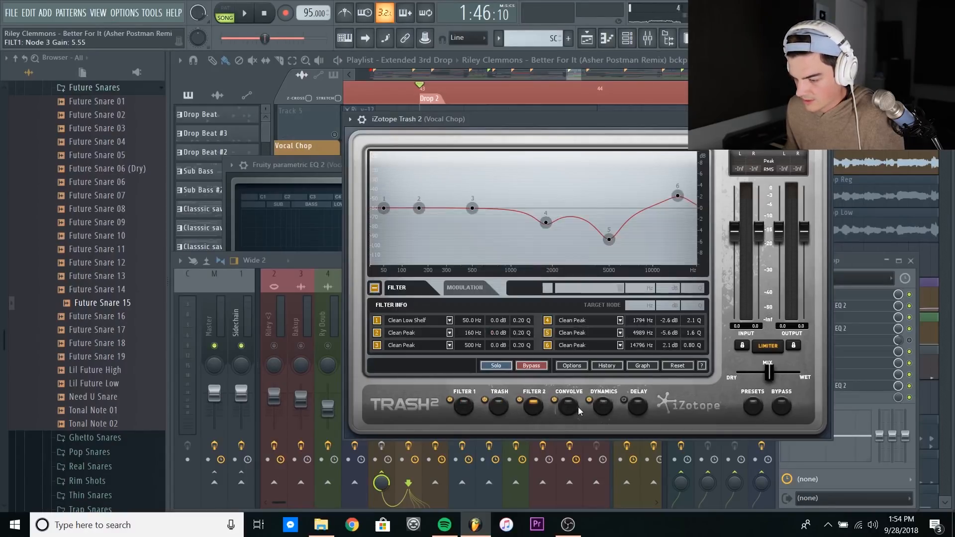
click(569, 408)
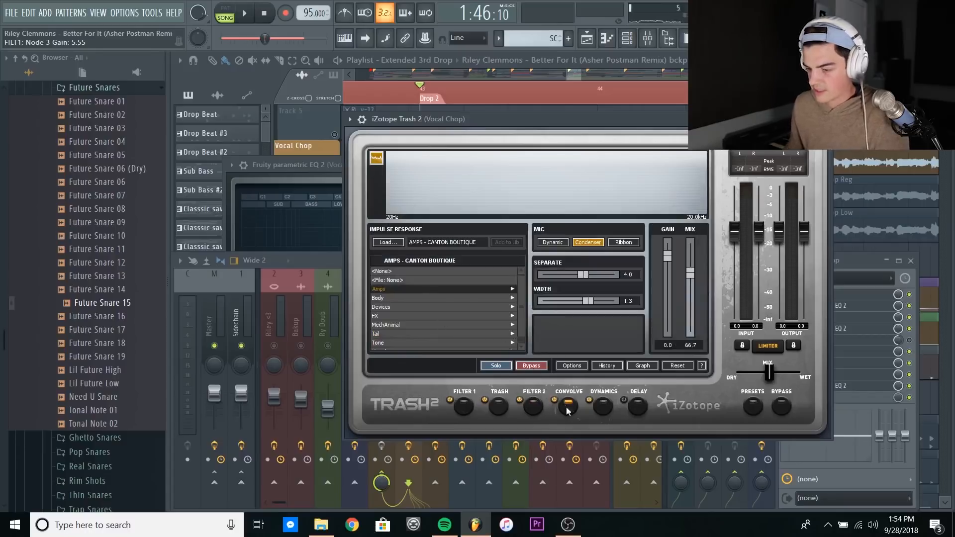
click(604, 407)
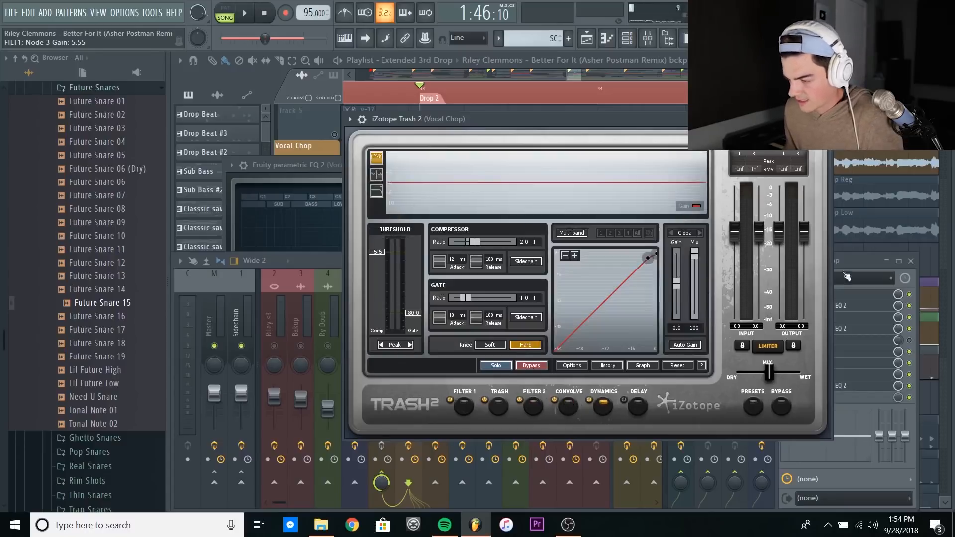
click(852, 260)
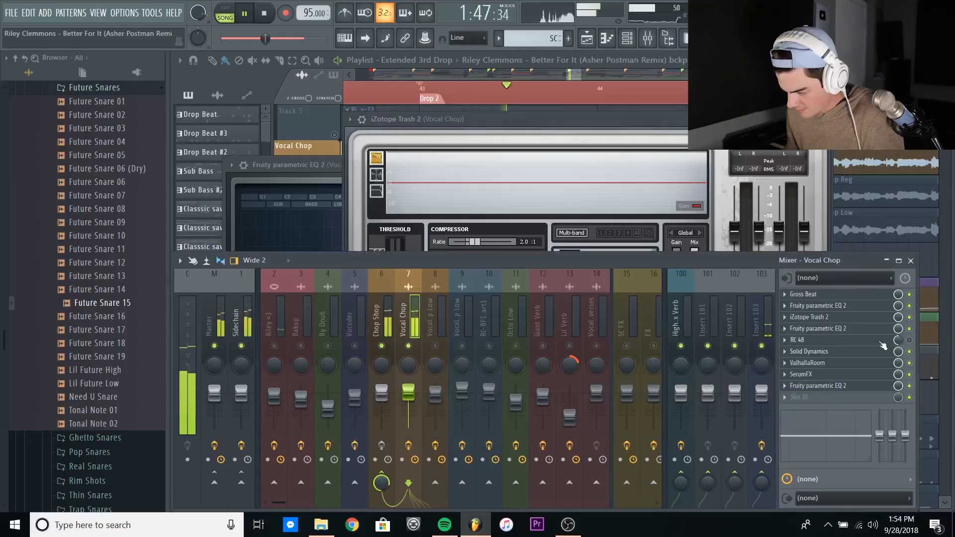
- Open ValhallaRoom and Solid Dynamics from the Vocal Chop insert and play the chop while viewing the Solid Dynamics settings
click(878, 363)
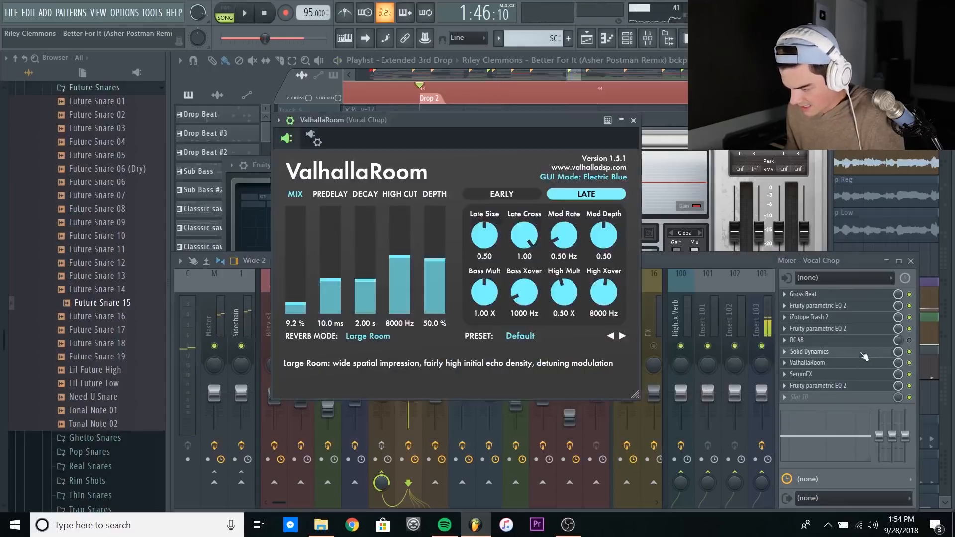
click(879, 351)
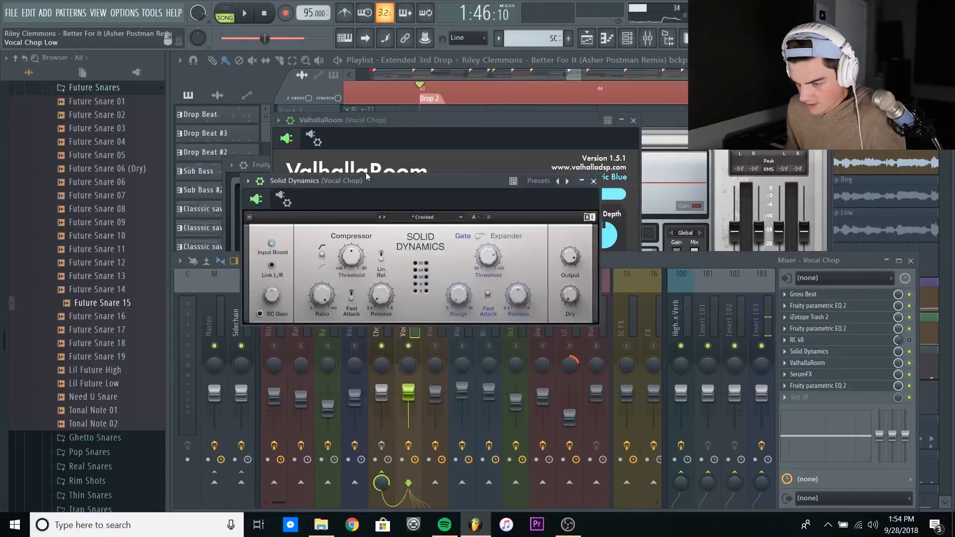
drag(368, 181, 399, 184)
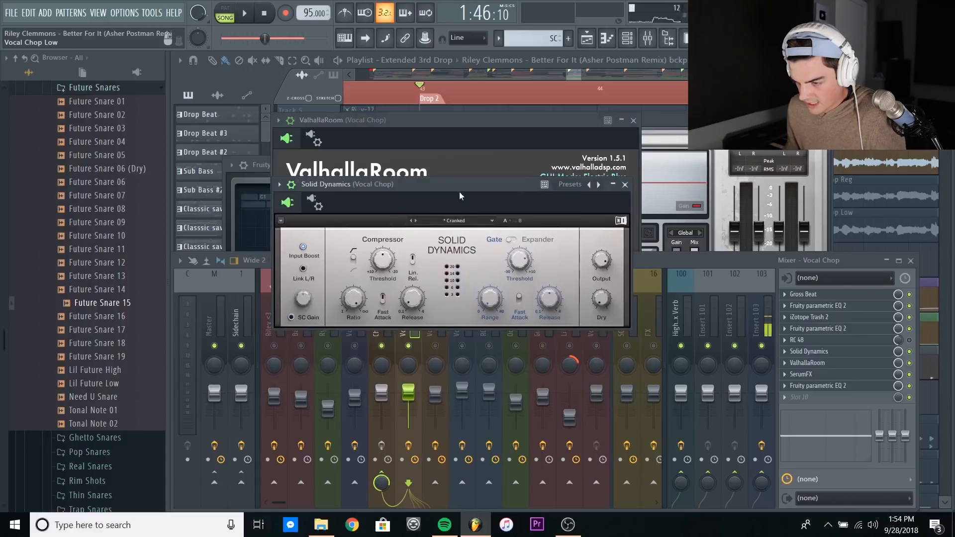
key(space)
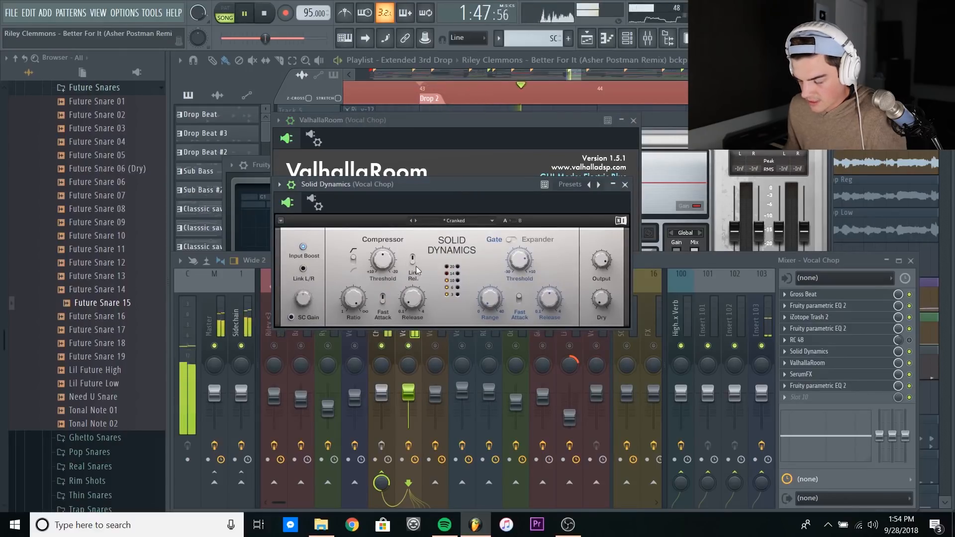
key(space)
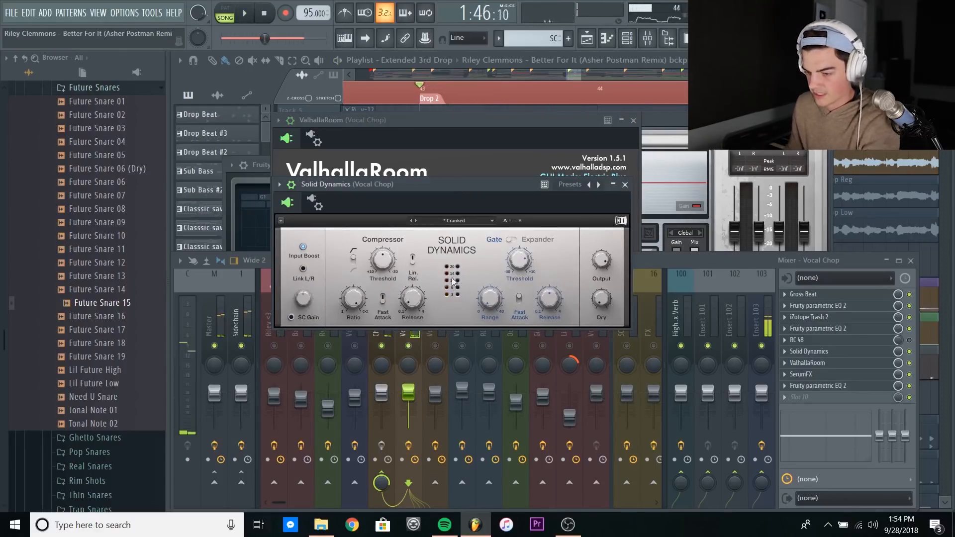
- Open SerumFX from the Vocal Chop insert to view its Hyper/Dimension and Flanger effects
click(721, 264)
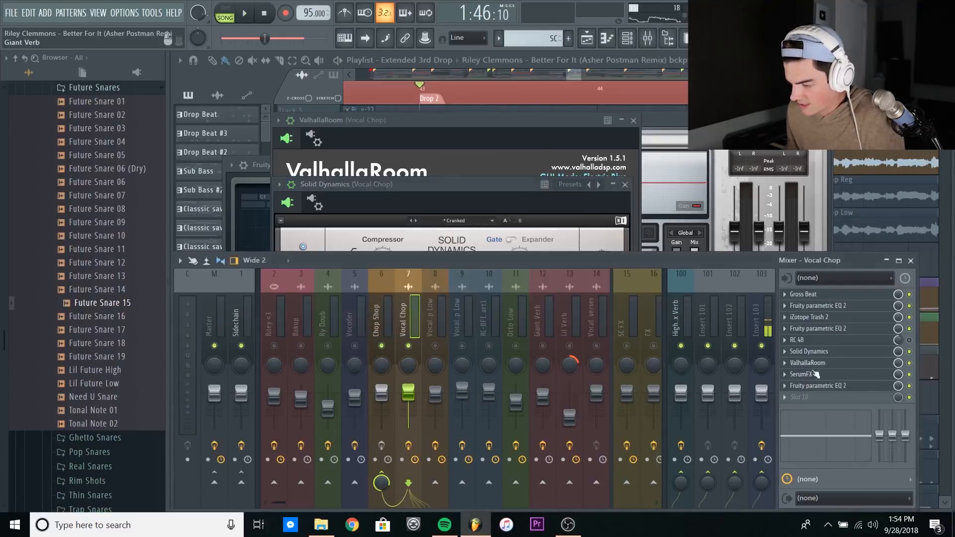
click(836, 375)
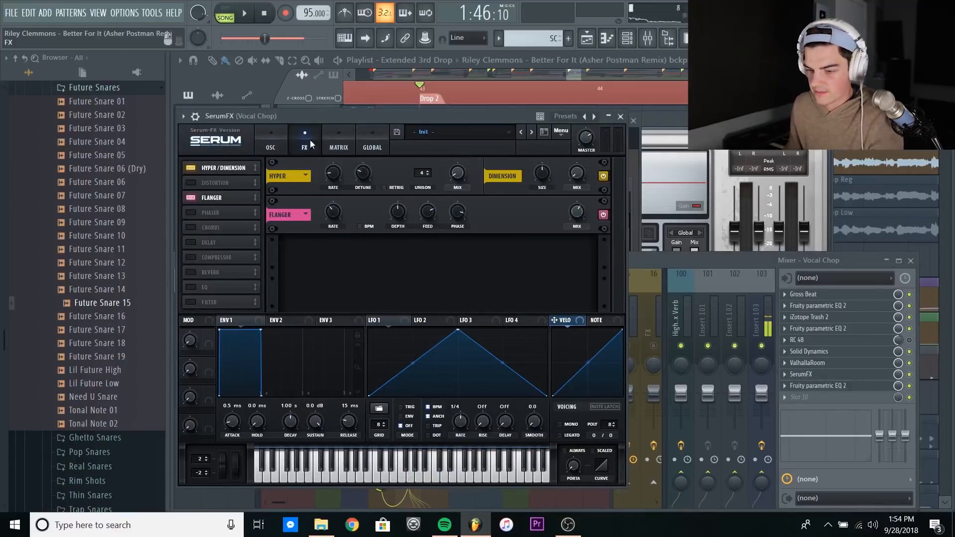
drag(304, 121, 334, 123)
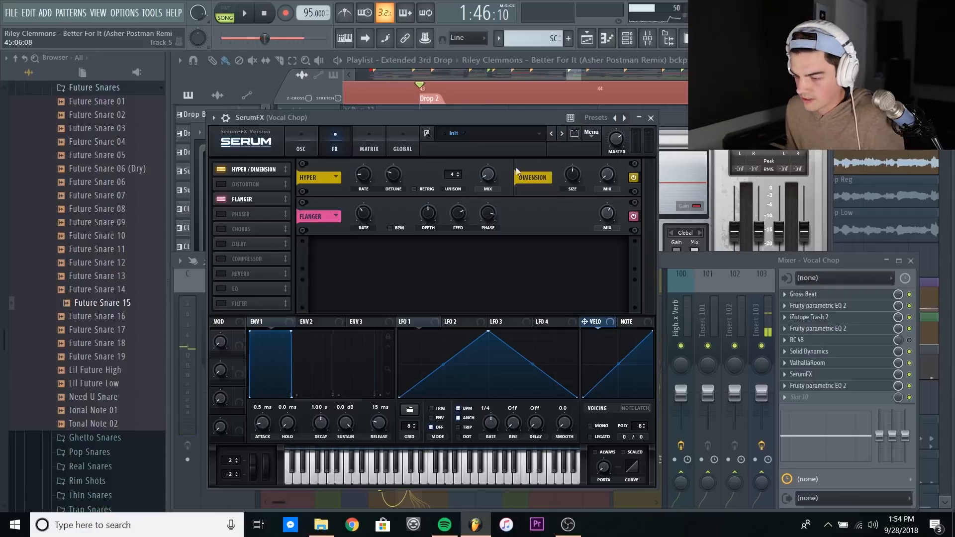
- Return to the playlist and listen to the Vocal Chop High clip from within bar 43
click(849, 124)
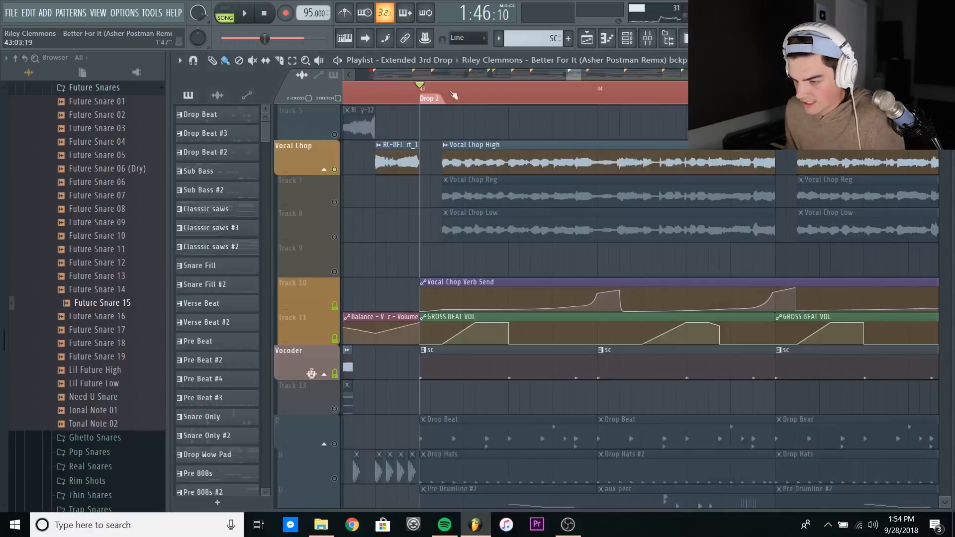
scroll(489, 97, down, 1)
click(489, 98)
key(space)
key(space)
key(space)
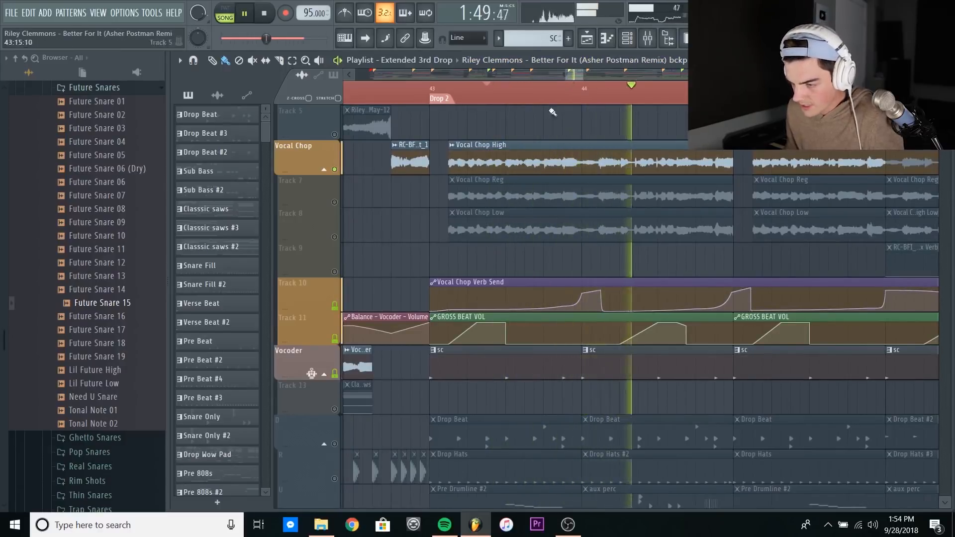
key(space)
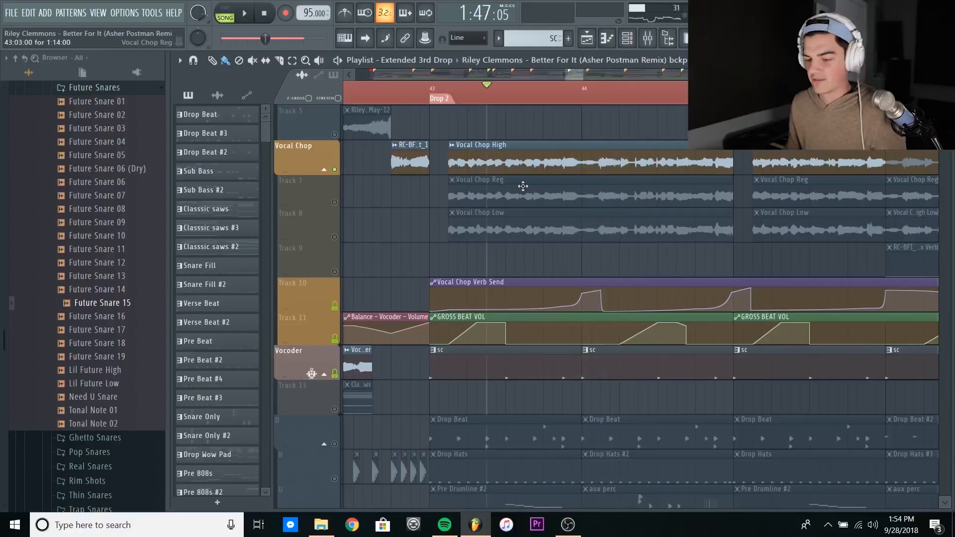
key(space)
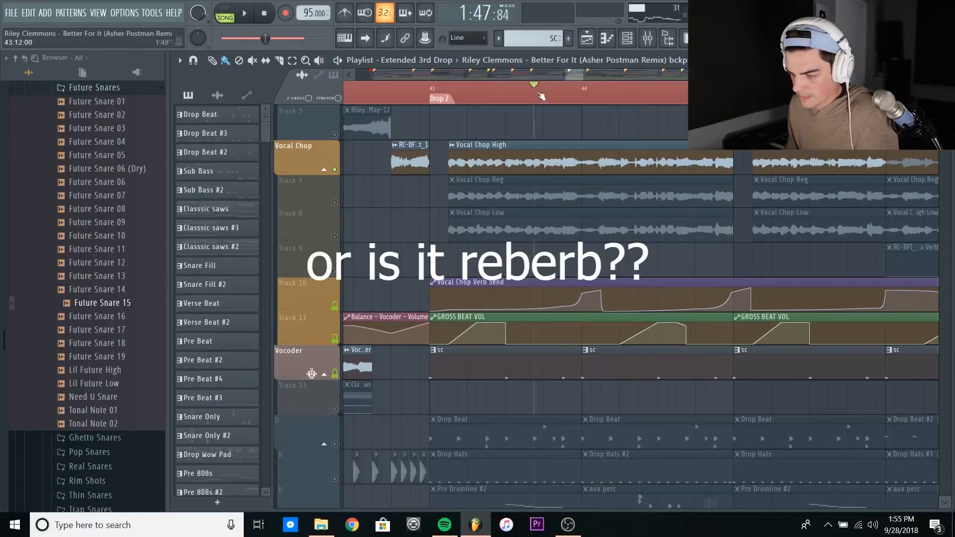
key(space)
- Select mixer insert 8, Vocal Chop Low, to view its effect chain
key(F9)
click(437, 323)
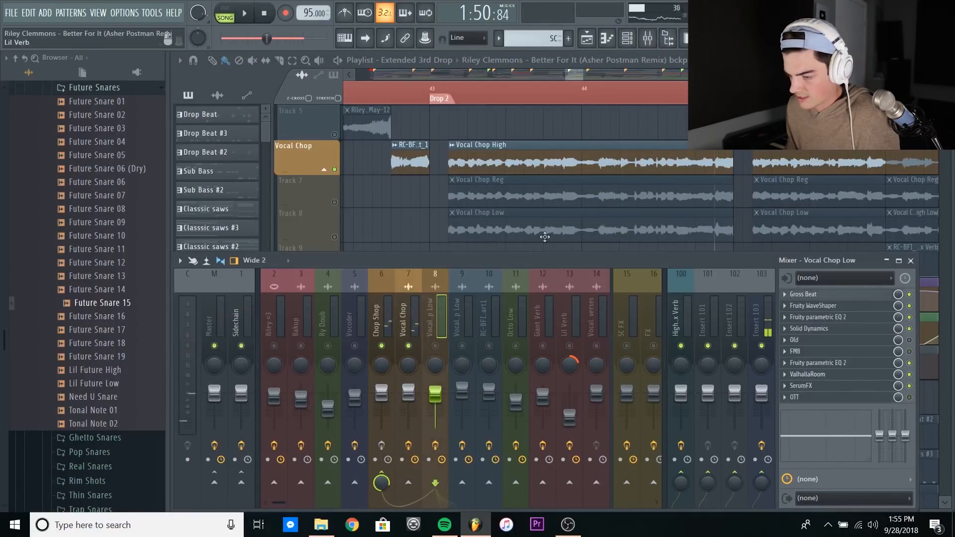
scroll(544, 237, down, 2)
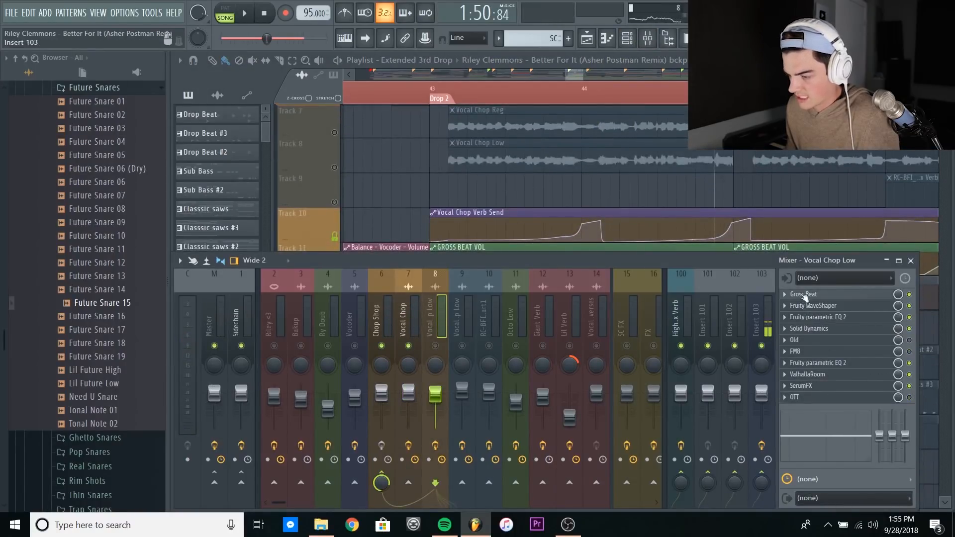
- Place the playhead at the start of the Drop 2 vocal chop clips and briefly play from there
key(F9)
scroll(448, 145, up, 2)
scroll(452, 101, up, 3)
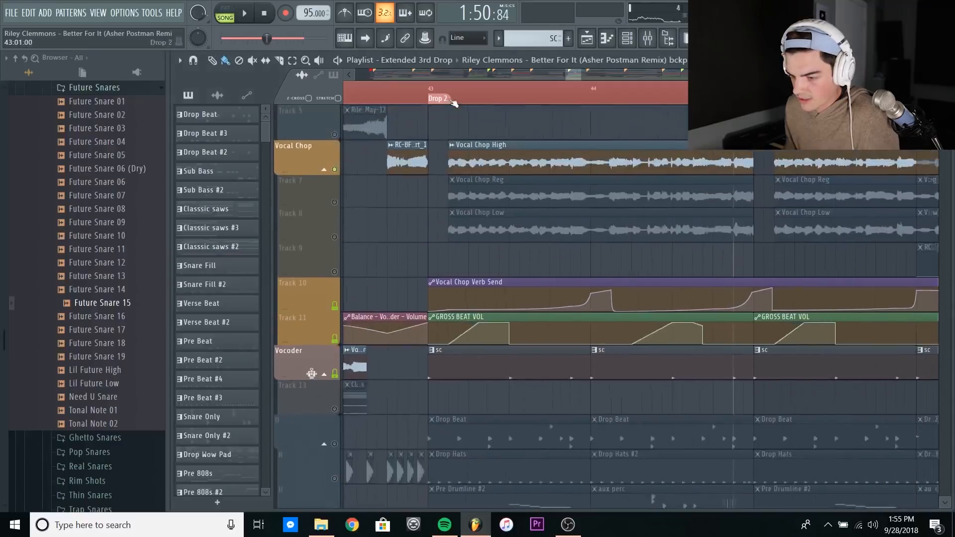
click(449, 96)
scroll(451, 98, down, 1)
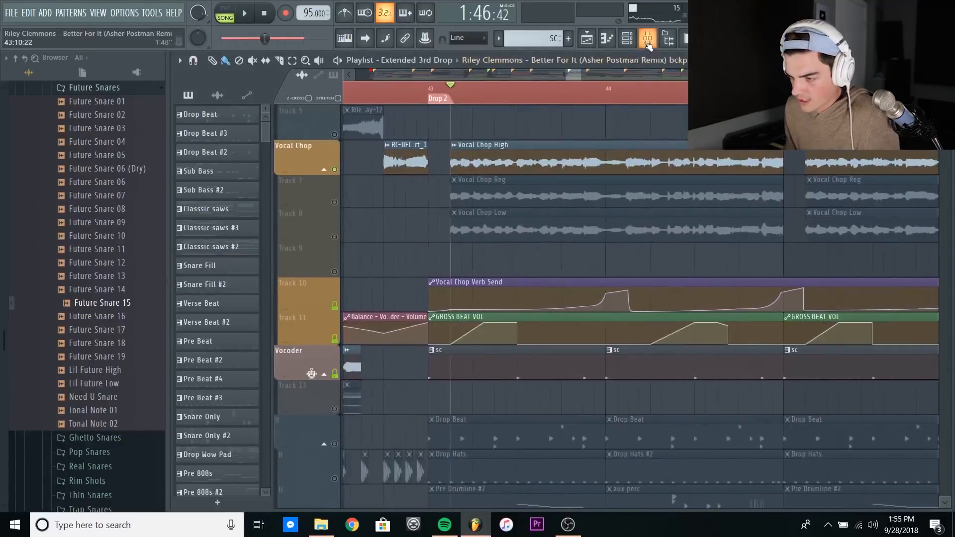
key(F9)
right_click(437, 347)
key(space)
key(space)
- Solo the Vocal Chop Reg track (Track 7) and play it with the mixer open
right_click(332, 200)
click(335, 202)
click(318, 199)
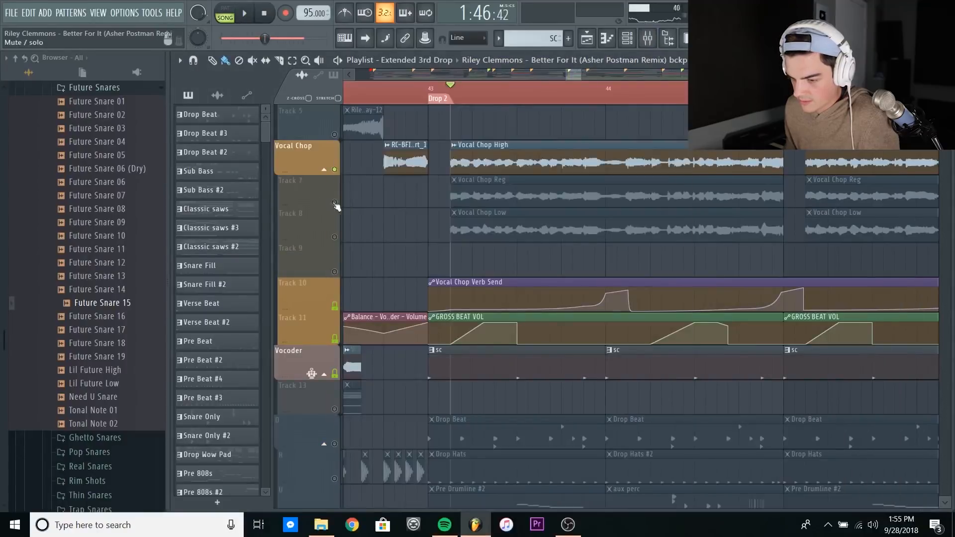
key(space)
key(F9)
key(space)
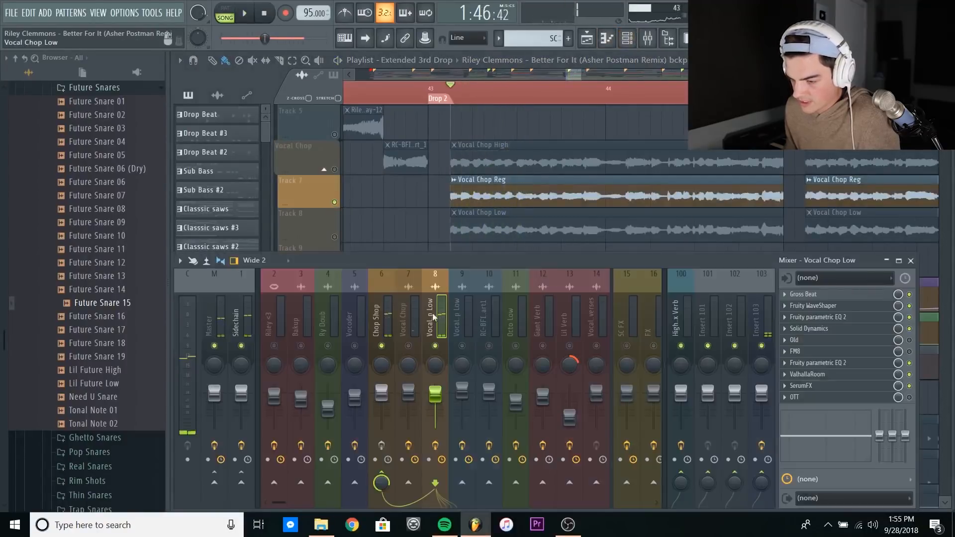
- View Fruity parametric EQ 2, Fruity WaveShaper, OTT and SerumFX on mixer insert 8, and close the plugin windows
click(829, 314)
click(828, 307)
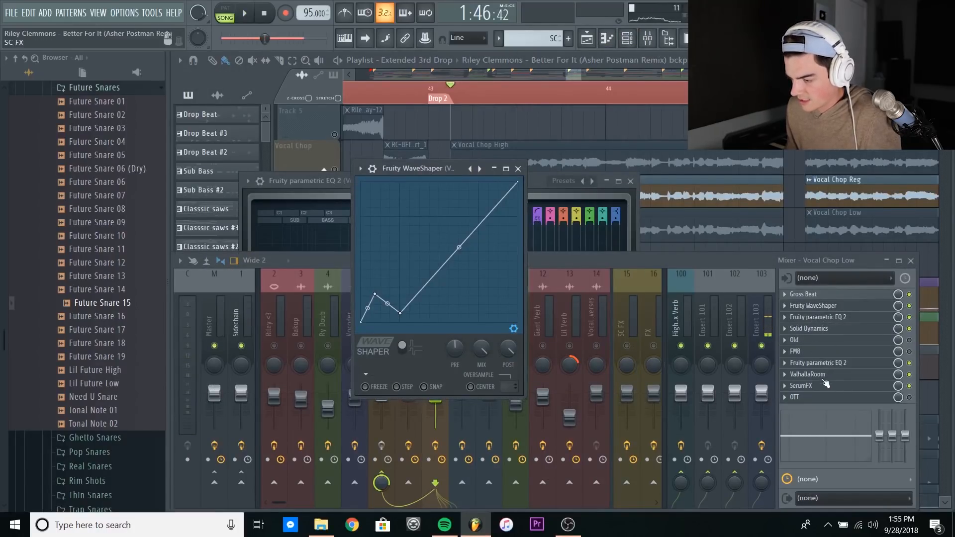
click(829, 396)
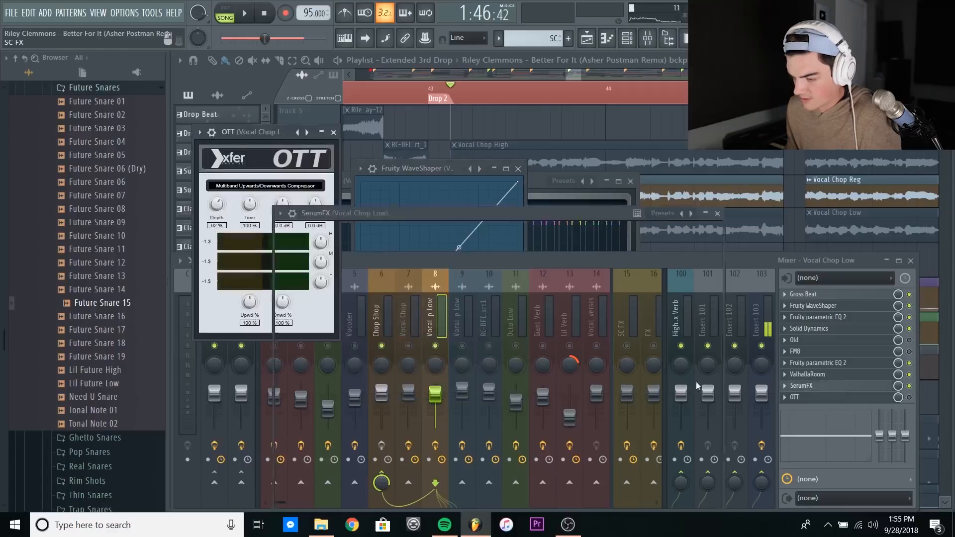
click(806, 385)
key(F12)
- Solo the Vocal Chop Low track (Track 8) and play it with mixer insert 9 selected
scroll(474, 101, down, 4)
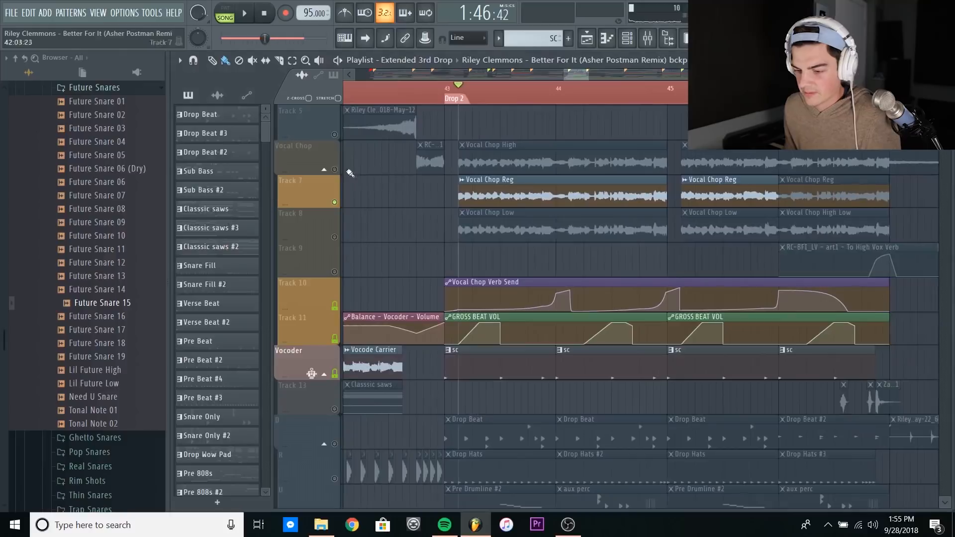
click(336, 237)
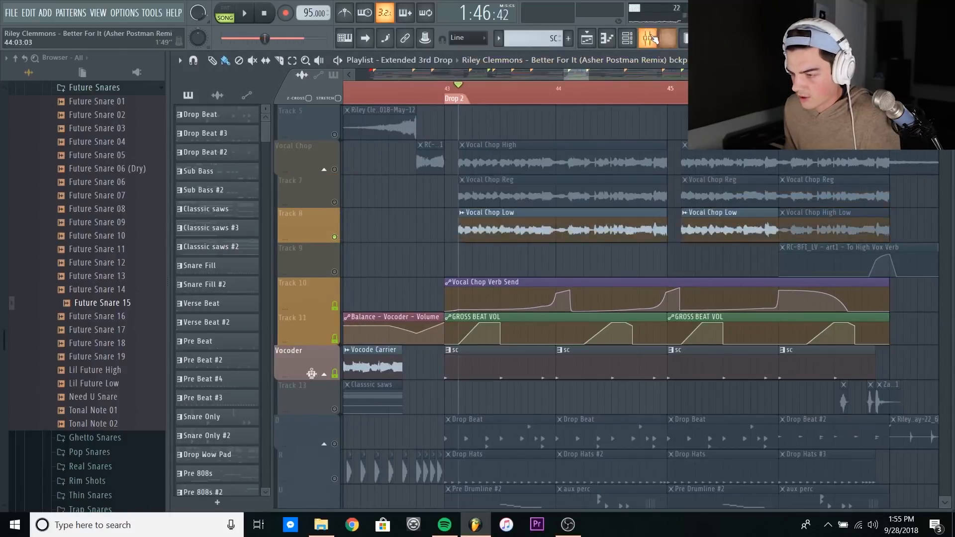
key(F9)
click(454, 330)
key(space)
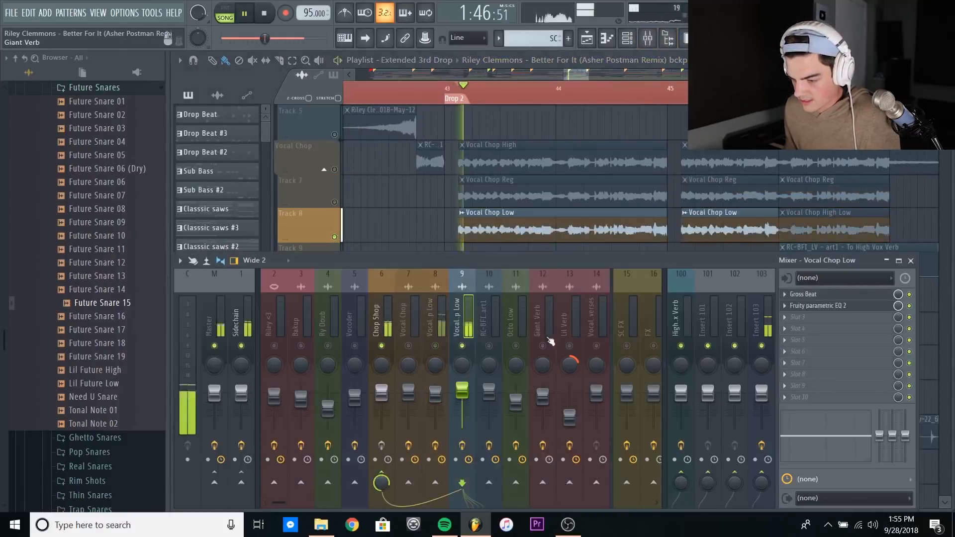
key(space)
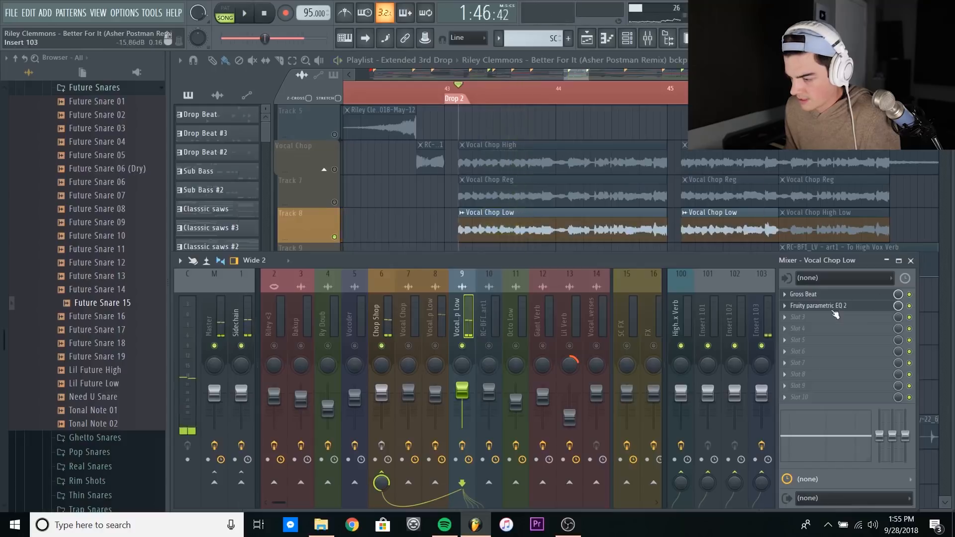
- View Gross Beat and Fruity parametric EQ 2 on mixer insert 9, and return to the playlist
click(841, 296)
click(836, 308)
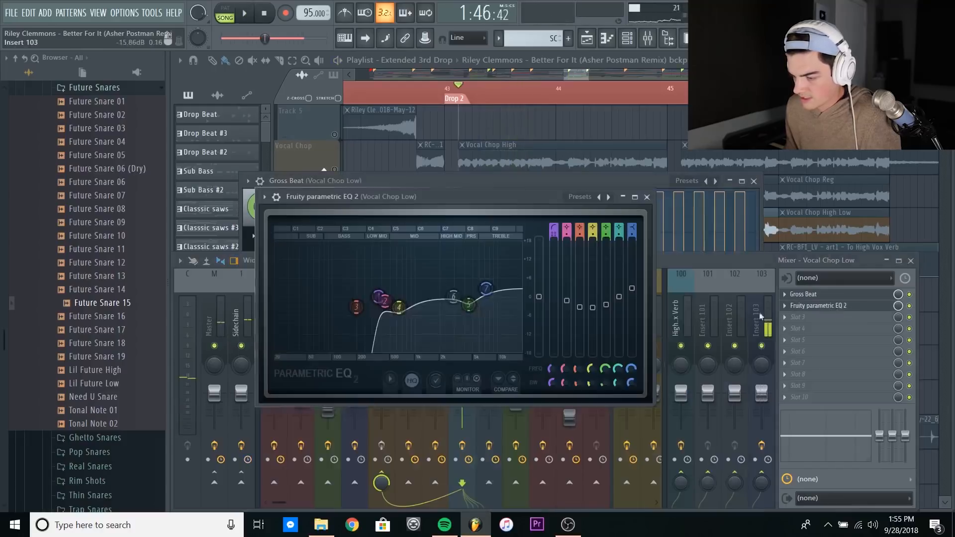
right_click(510, 129)
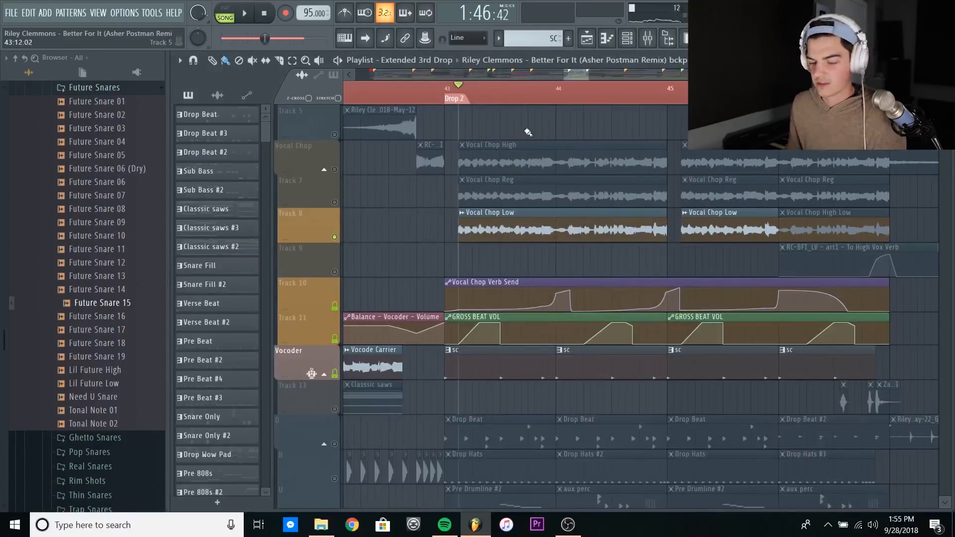
- Unmute Track 7 and the Vocal Chop track alongside Track 8, and play the three layers together with the mixer open
click(335, 203)
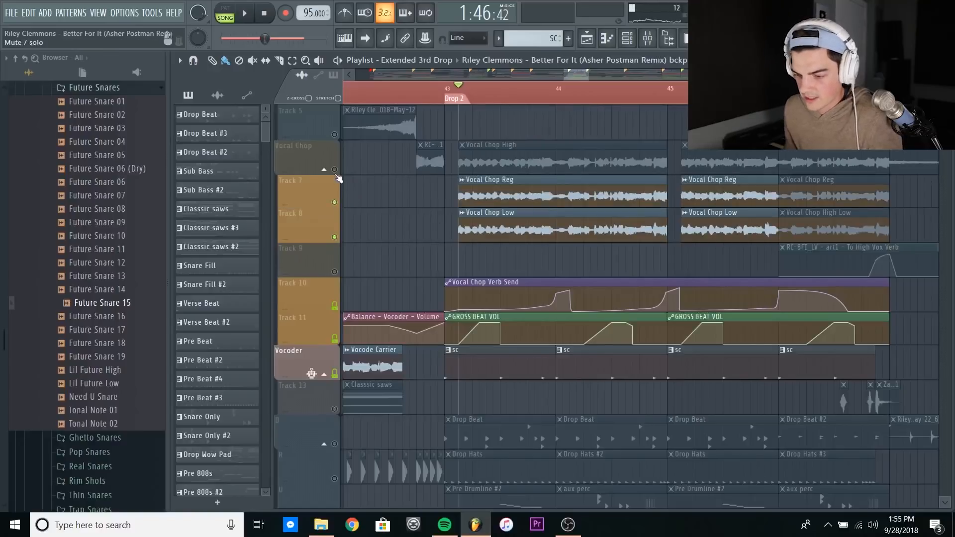
click(335, 170)
key(space)
scroll(487, 97, up, 2)
key(space)
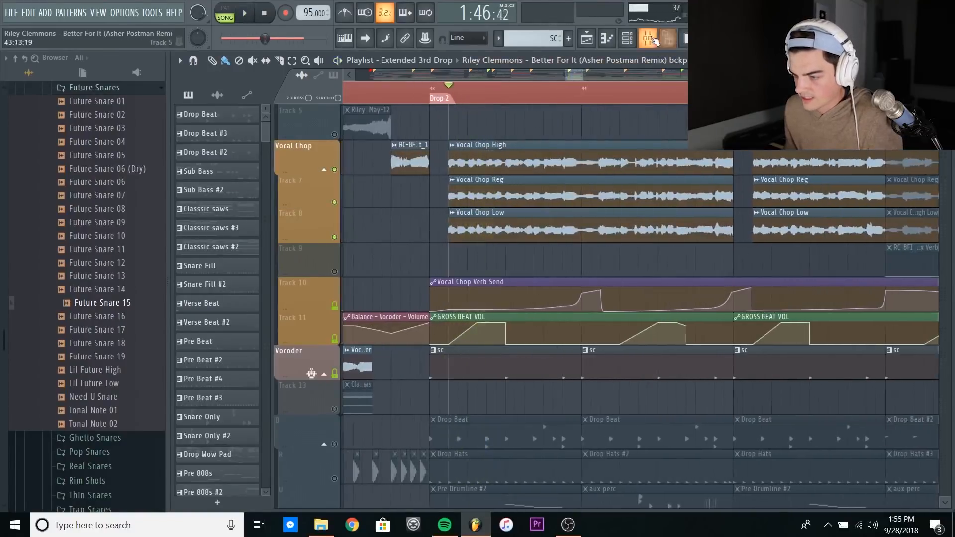
key(F9)
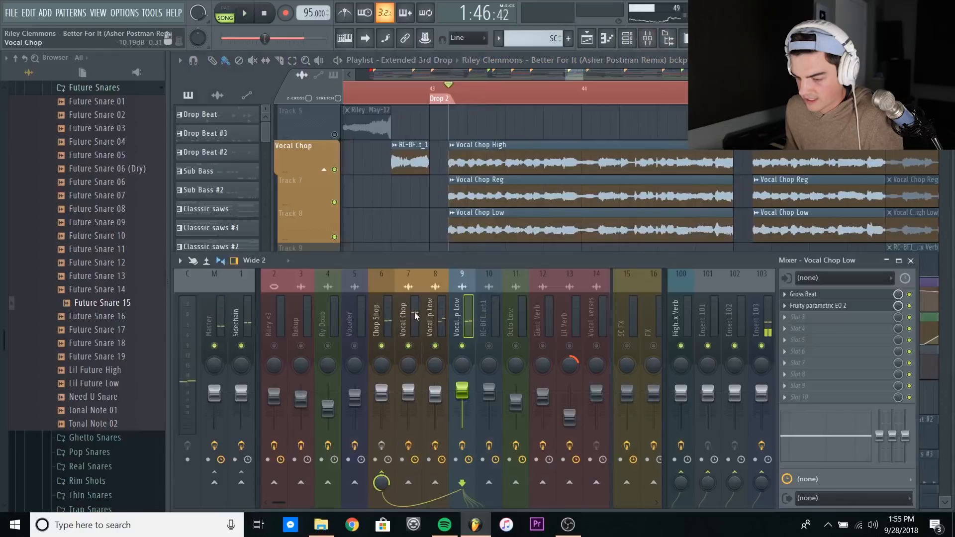
key(space)
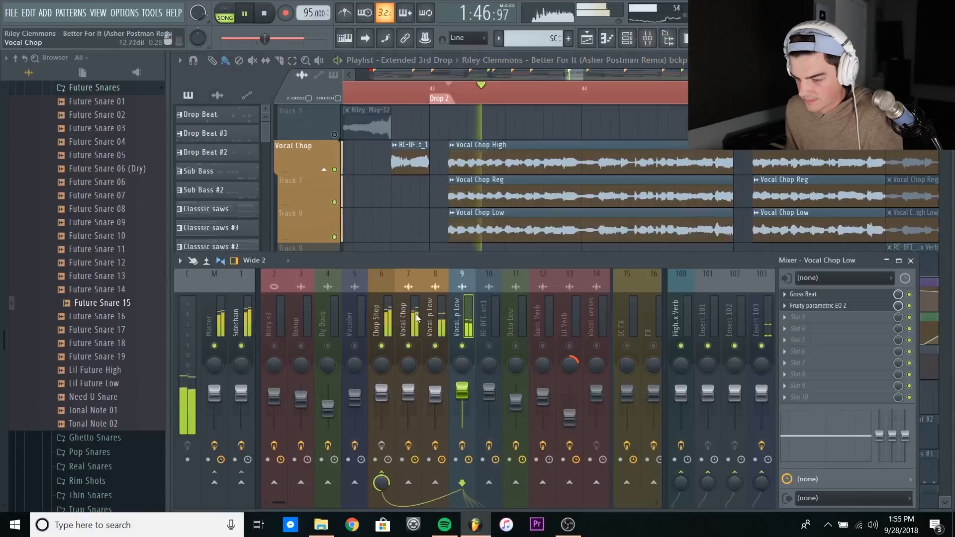
key(space)
- Look through the three vocal chop mixer inserts and select the Chop Shop insert they are routed to
click(389, 322)
click(453, 325)
click(434, 327)
click(411, 328)
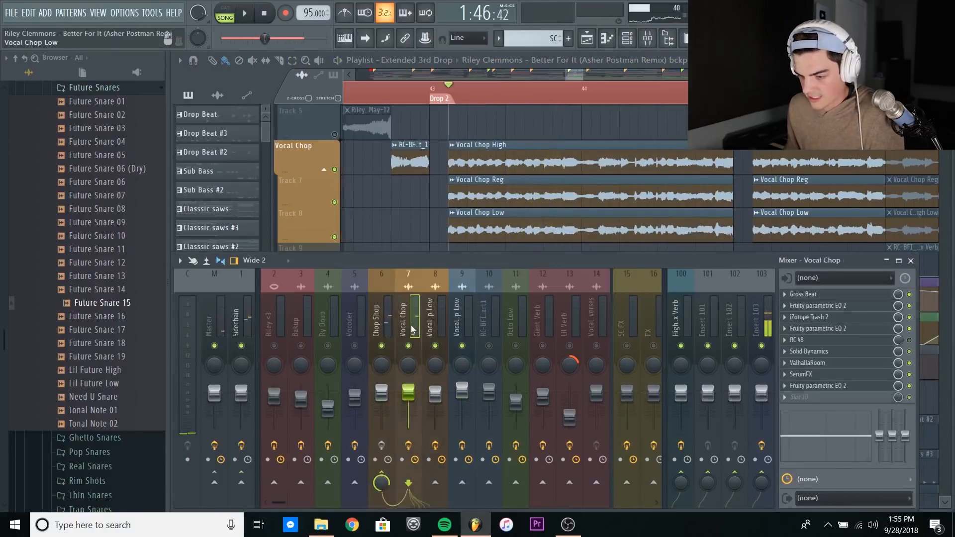
click(379, 318)
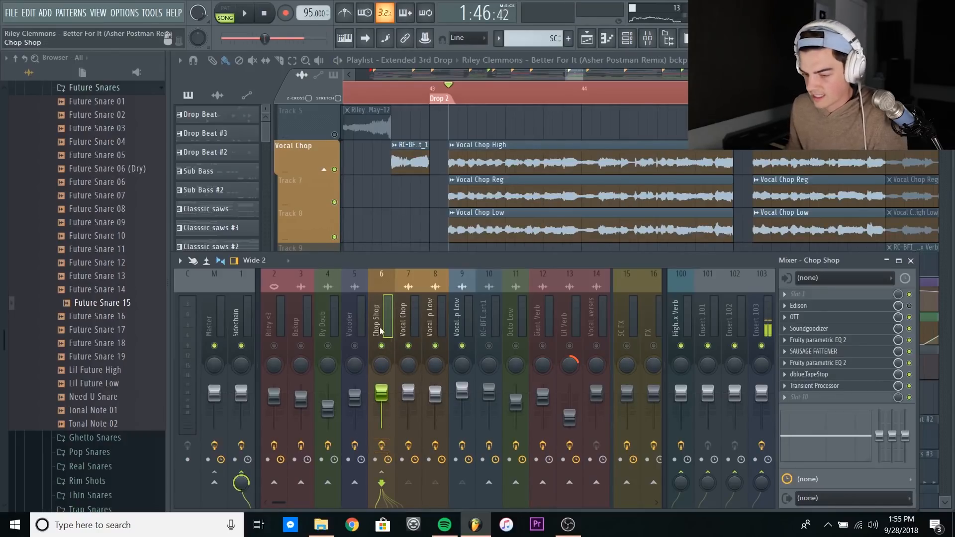
- Open Soundgoodizer, OTT, the first Fruity parametric EQ 2 and Sausage Fattener from the Chop Shop insert to view their settings
click(821, 328)
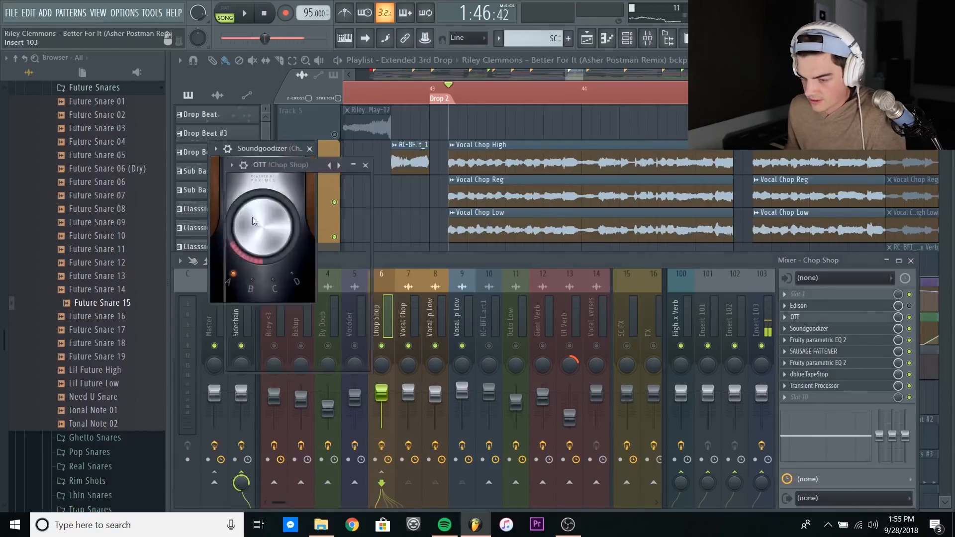
click(815, 317)
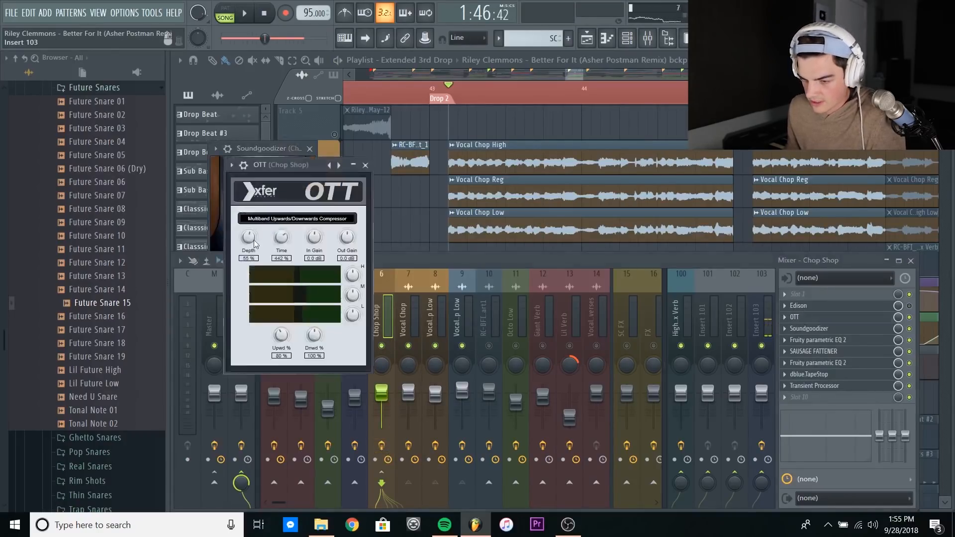
click(811, 340)
click(814, 351)
click(816, 340)
click(826, 352)
drag(424, 177, 432, 159)
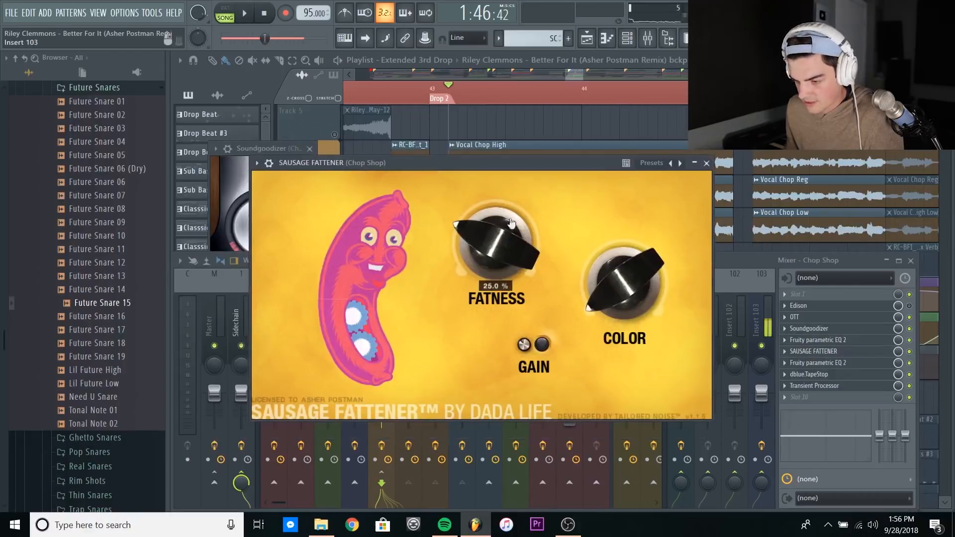
- View dblue TapeStop and the second Fruity parametric EQ 2 on the Chop Shop insert, and return to the playlist
click(816, 374)
click(819, 363)
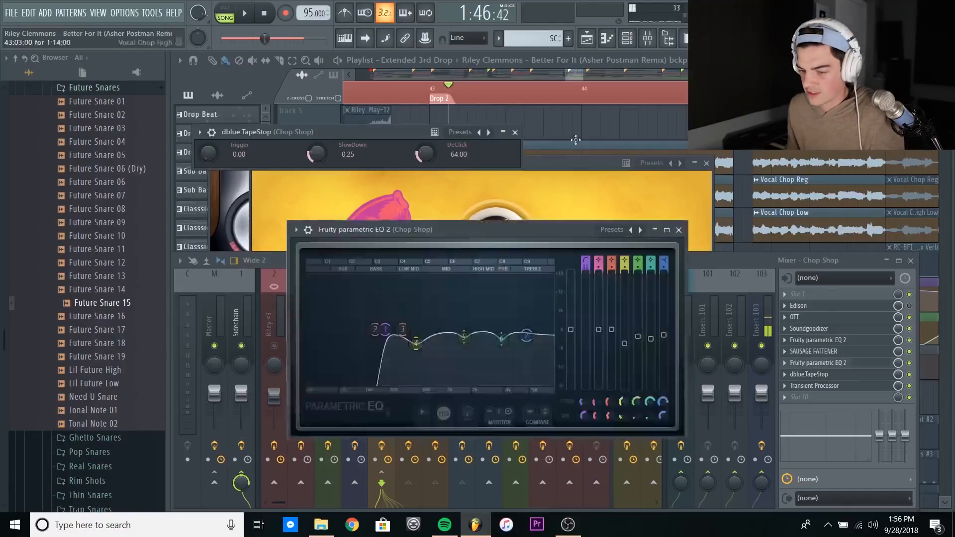
click(401, 109)
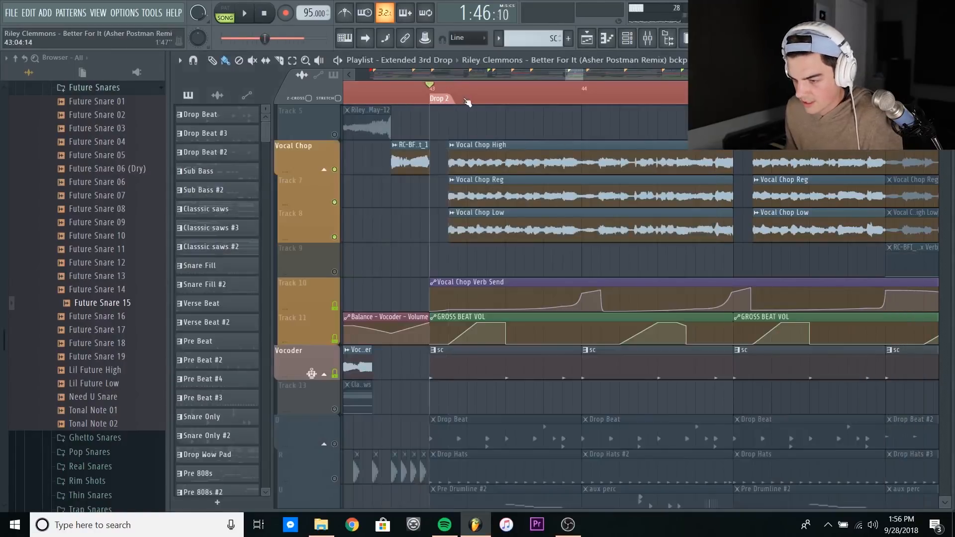
- Play the High, Reg and Low vocal chop layers together from the Drop 2 marker
scroll(468, 102, down, 2)
key(space)
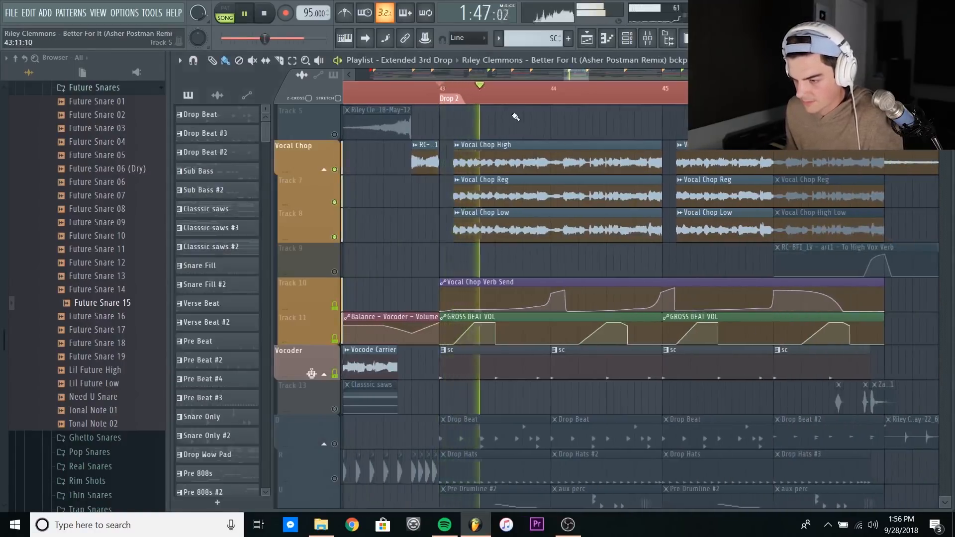
scroll(587, 74, down, 2)
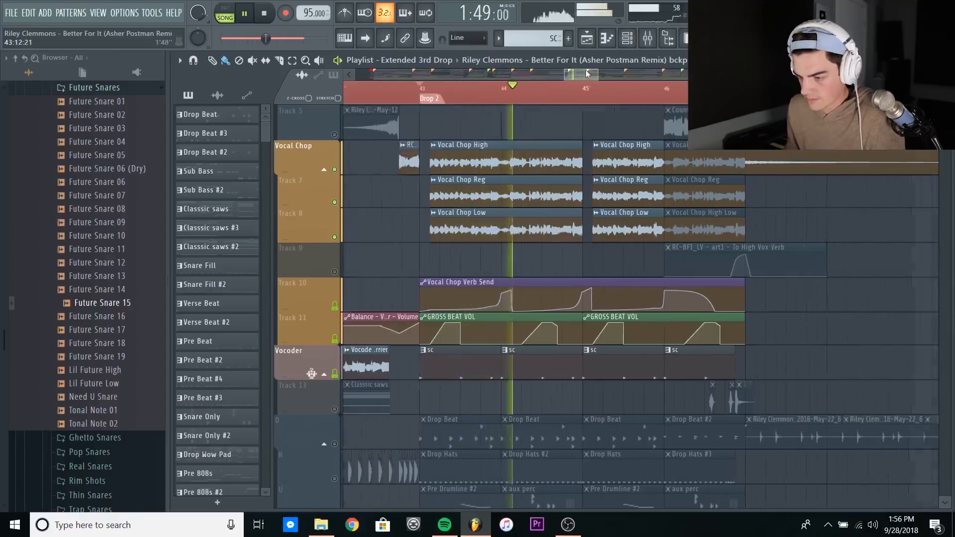
scroll(566, 117, up, 1)
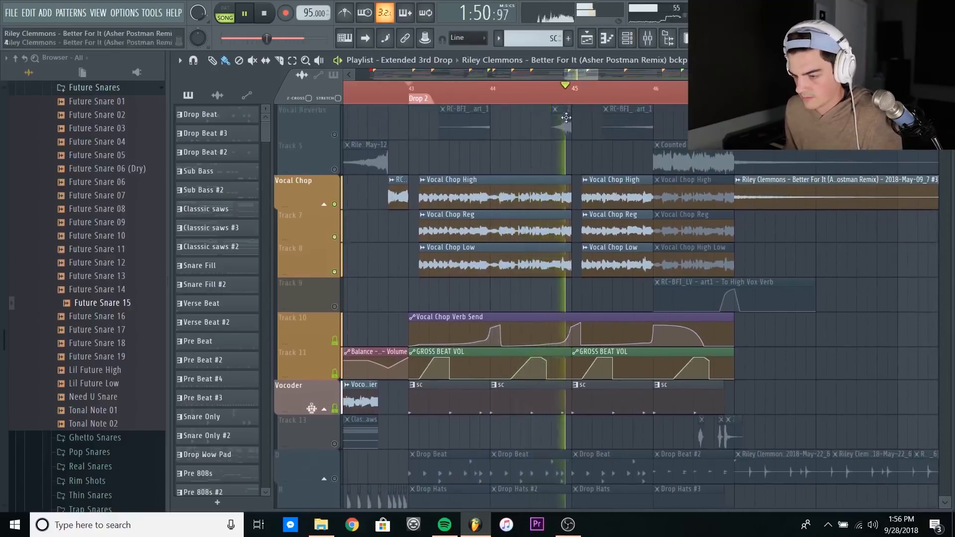
key(space)
scroll(436, 98, up, 3)
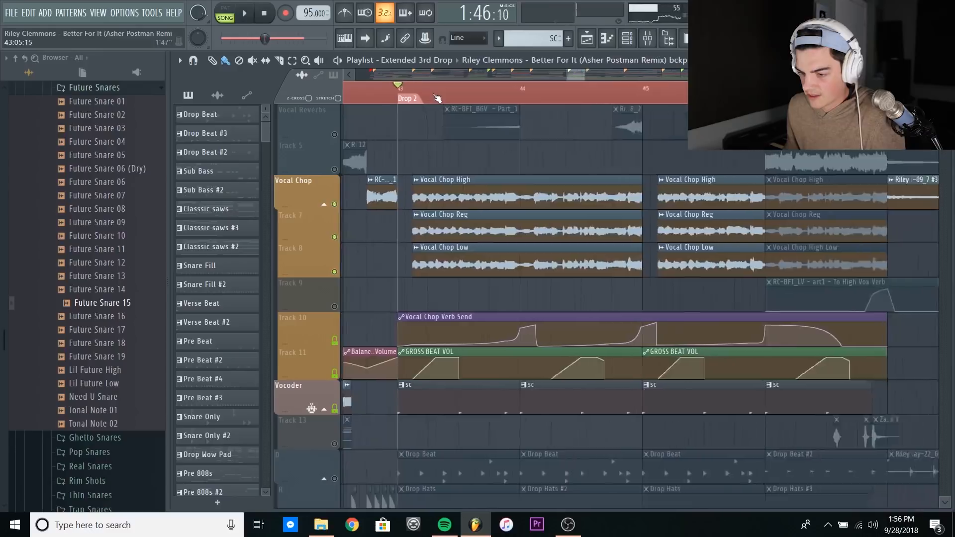
- Unmute Track 1 and play its audio clip along with the vocal chop layers from Drop 2
drag(578, 73, 573, 73)
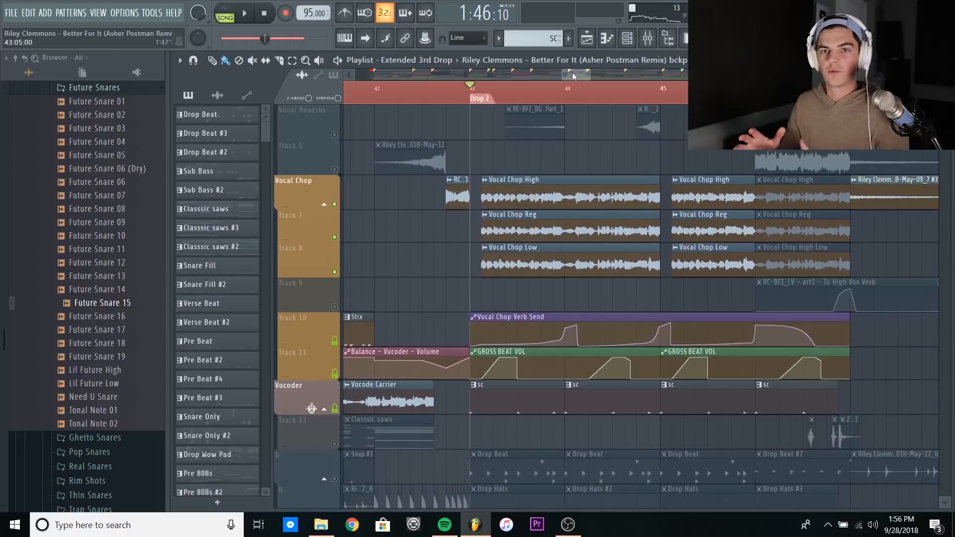
scroll(424, 341, down, 2)
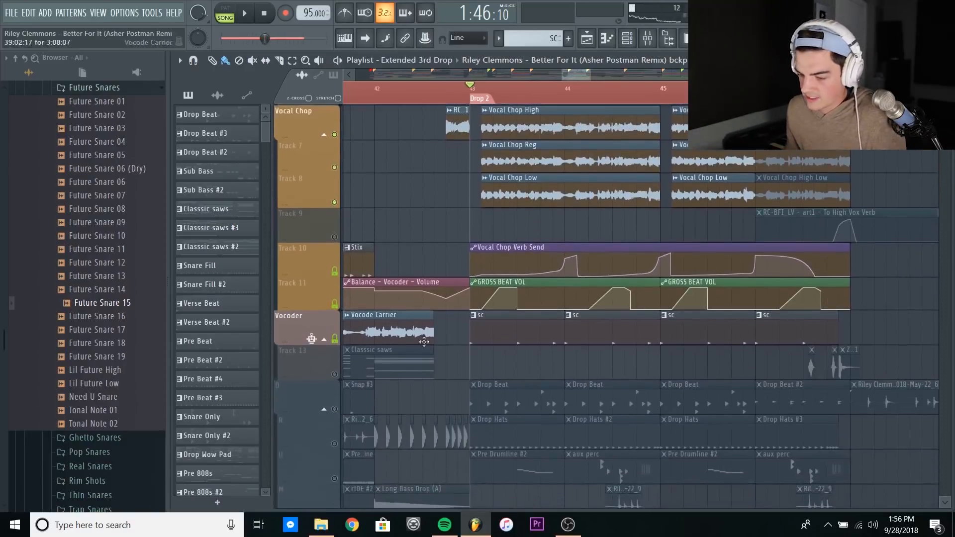
click(647, 39)
click(647, 38)
key(space)
scroll(435, 203, up, 2)
scroll(398, 169, up, 3)
key(space)
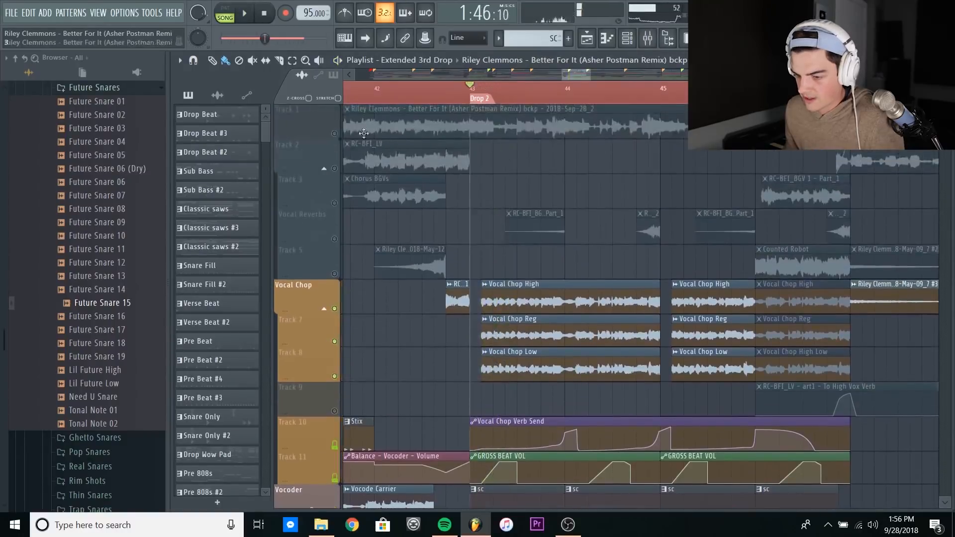
click(335, 134)
key(space)
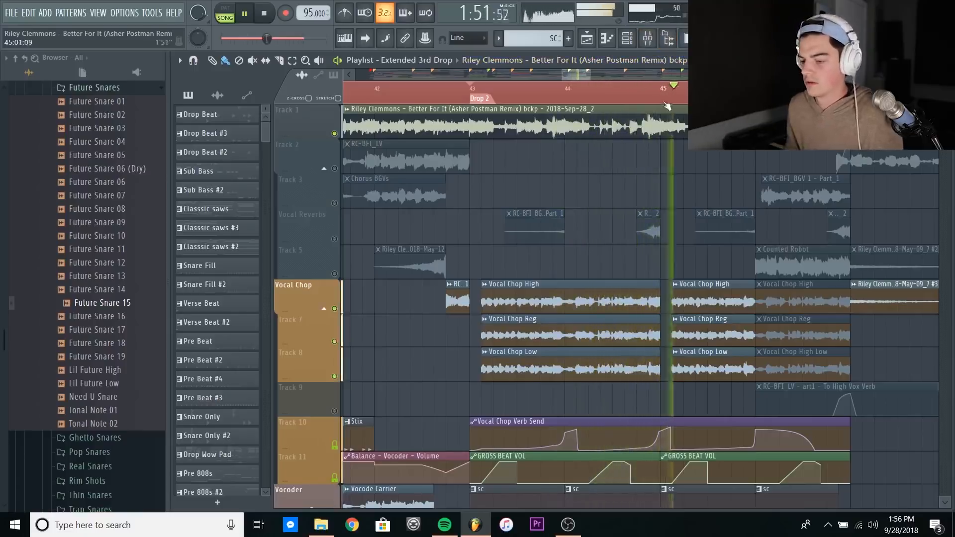
scroll(680, 99, up, 2)
key(space)
- Solo Track 5 and play the Counted Robot clip from bar 46
drag(572, 75, 574, 75)
scroll(601, 217, down, 3)
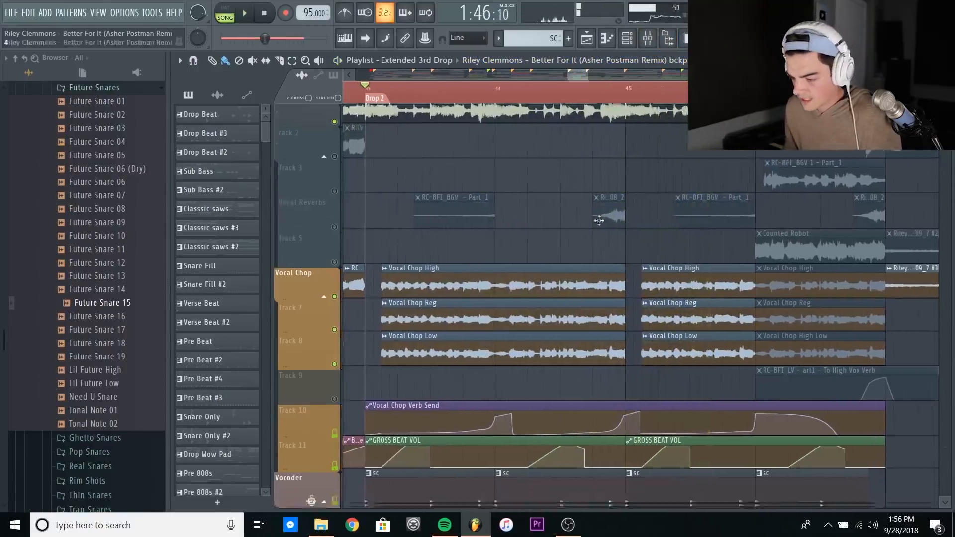
scroll(630, 223, up, 3)
scroll(341, 240, down, 2)
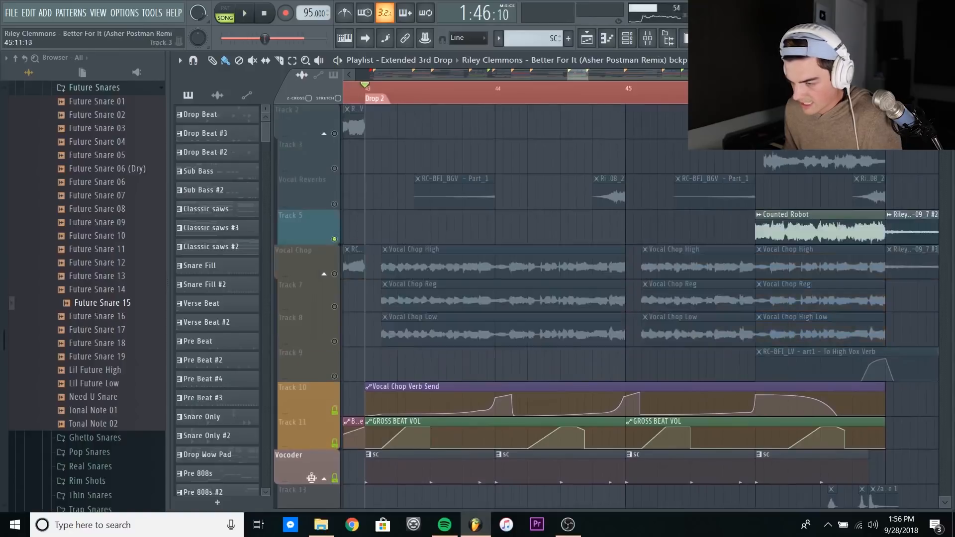
scroll(748, 88, down, 1)
click(751, 88)
drag(570, 75, 585, 76)
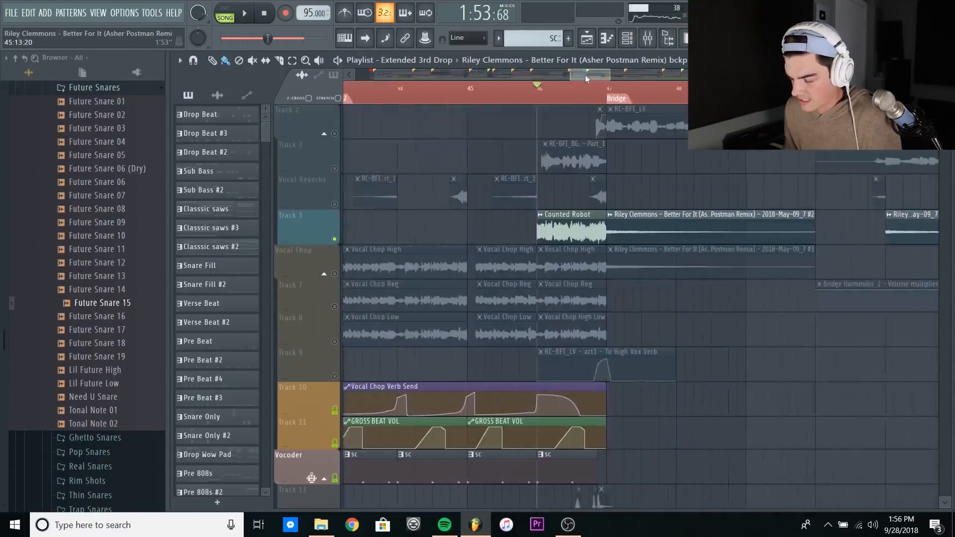
scroll(587, 77, up, 1)
key(space)
key(F9)
key(F9)
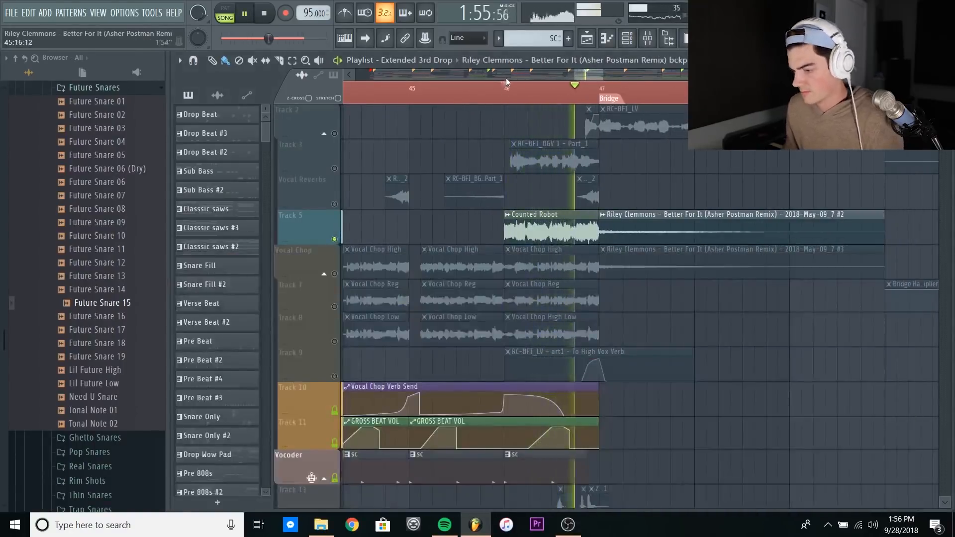
key(space)
- Solo Track 2 and play the RC-BFI_LV lead vocal from the Pre 2 marker
scroll(533, 95, down, 2)
scroll(533, 95, down, 3)
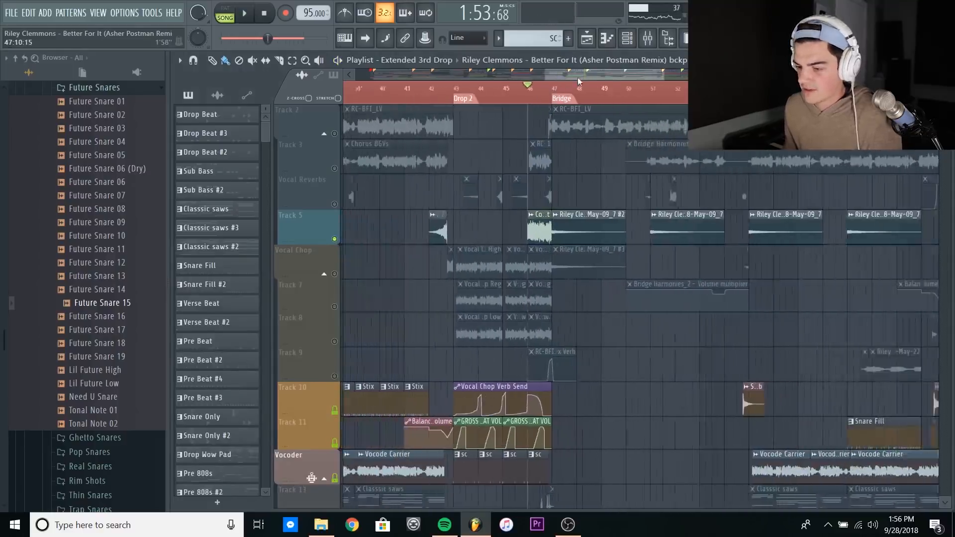
scroll(658, 104, up, 5)
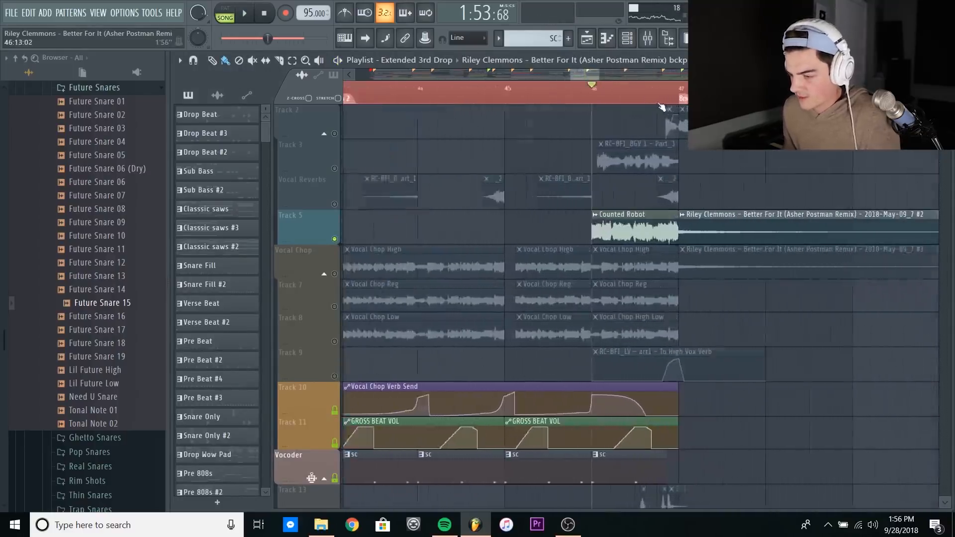
scroll(646, 102, down, 6)
drag(570, 78, 532, 78)
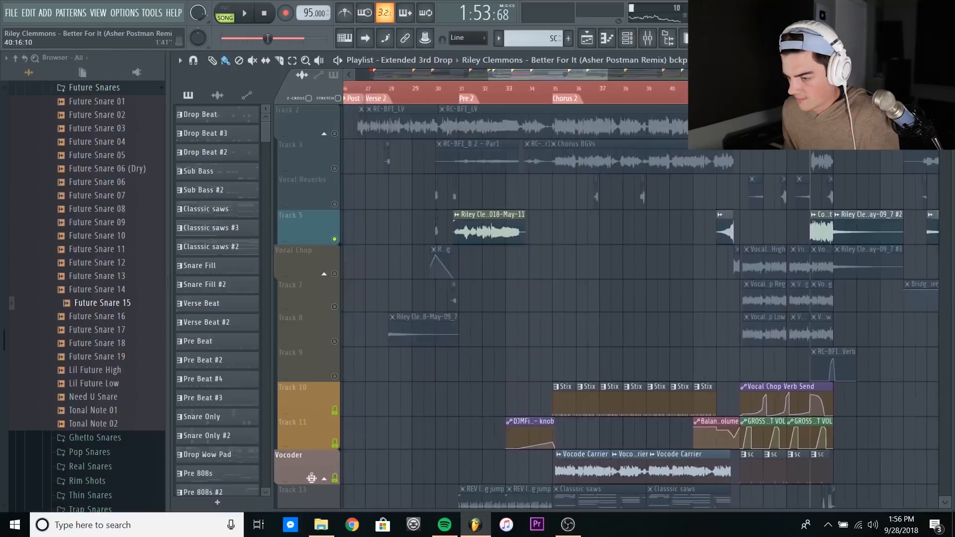
scroll(401, 94, up, 5)
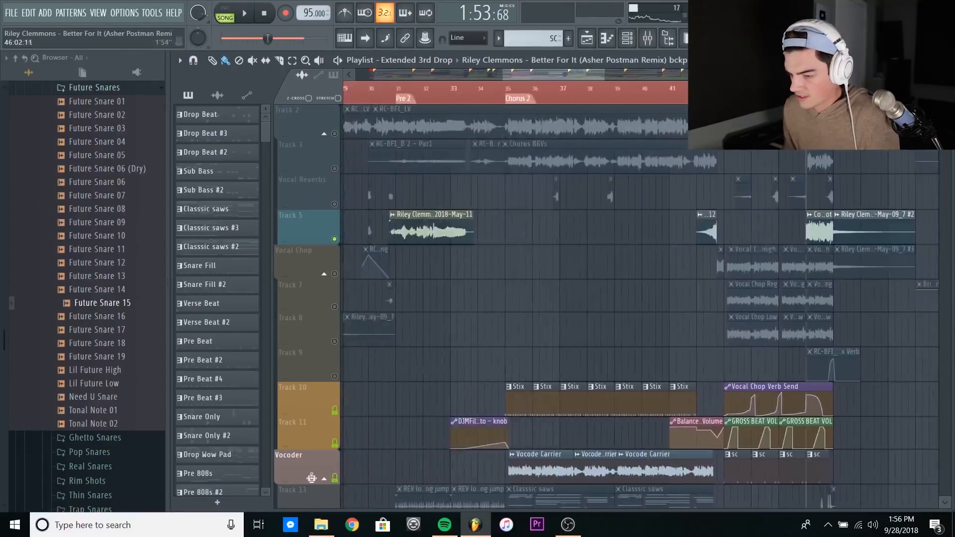
click(401, 95)
scroll(400, 95, up, 2)
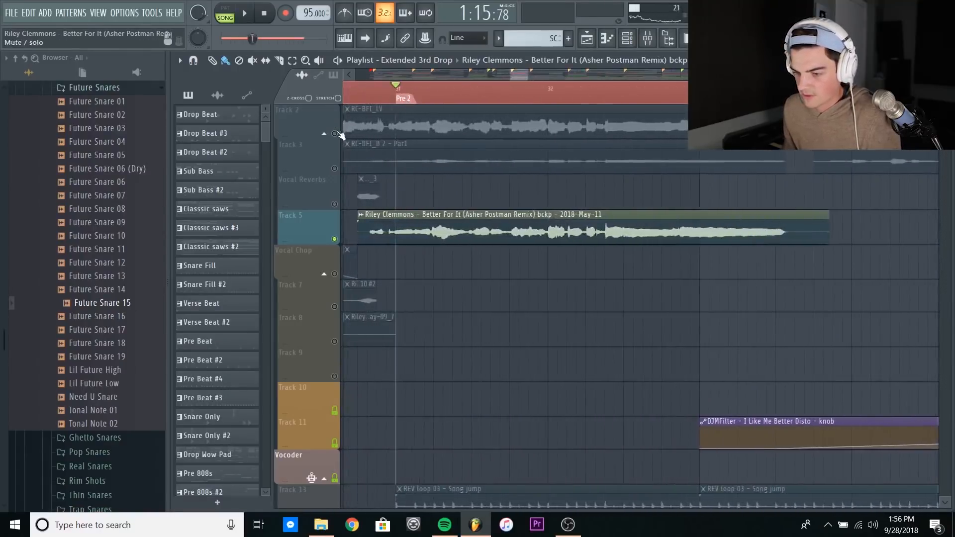
ctrl+click(335, 134)
key(space)
scroll(487, 92, down, 3)
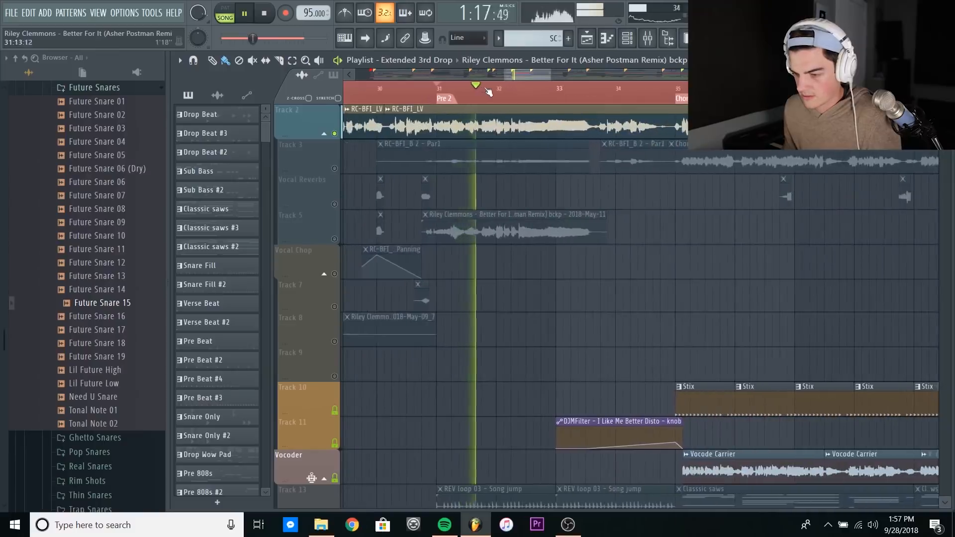
key(space)
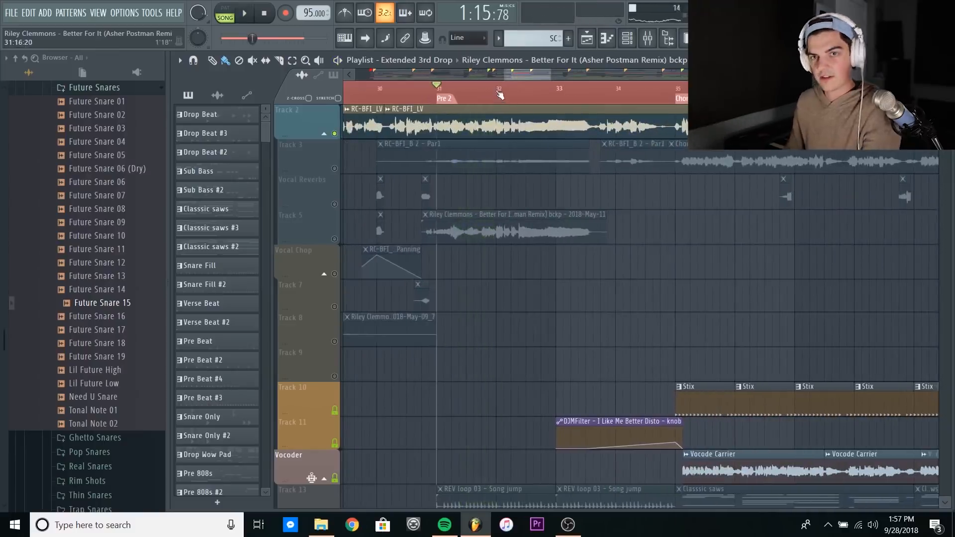
- Move the playback position back to bar 46 and solo Track 5 with the Counted Robot clip
scroll(502, 94, down, 4)
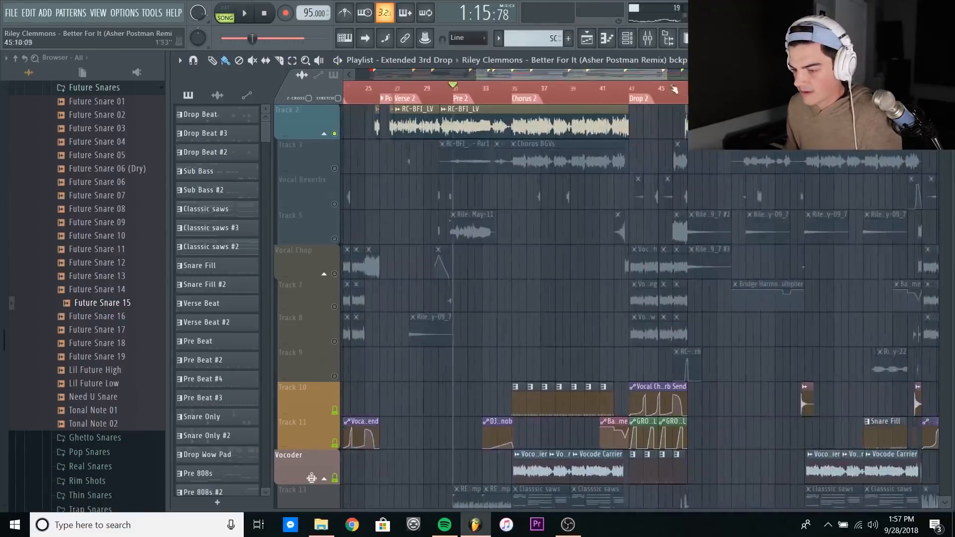
scroll(669, 94, up, 1)
scroll(664, 100, up, 2)
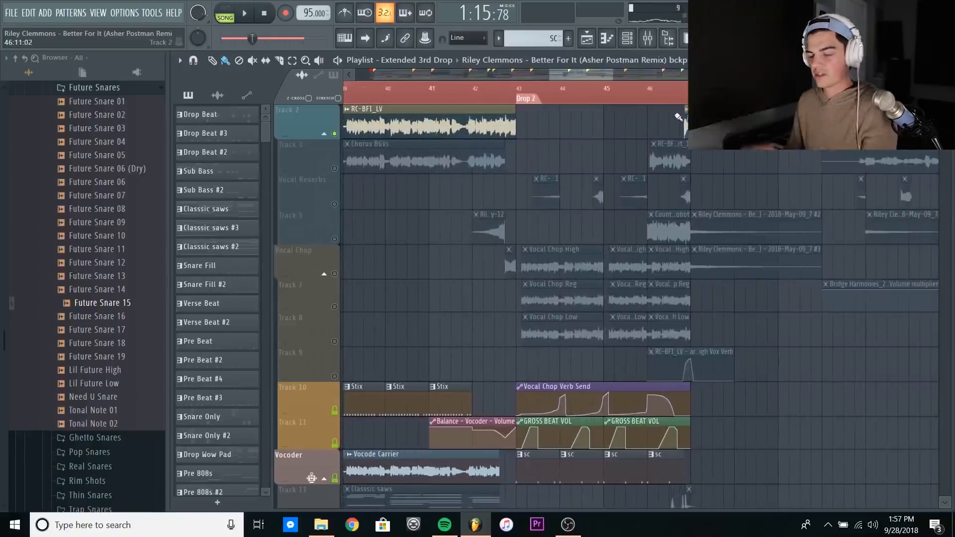
scroll(679, 117, up, 1)
scroll(639, 98, up, 2)
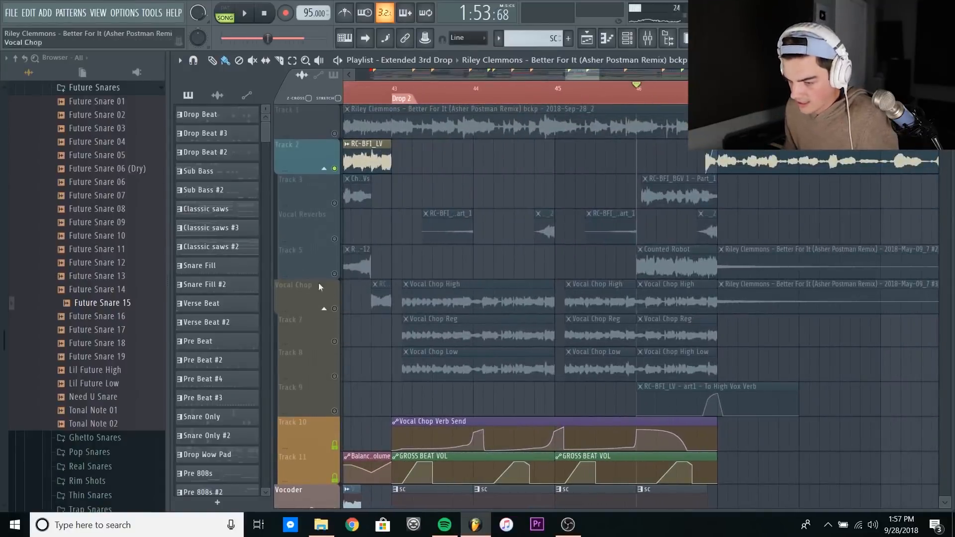
right_click(335, 274)
scroll(477, 234, down, 4)
scroll(716, 95, up, 2)
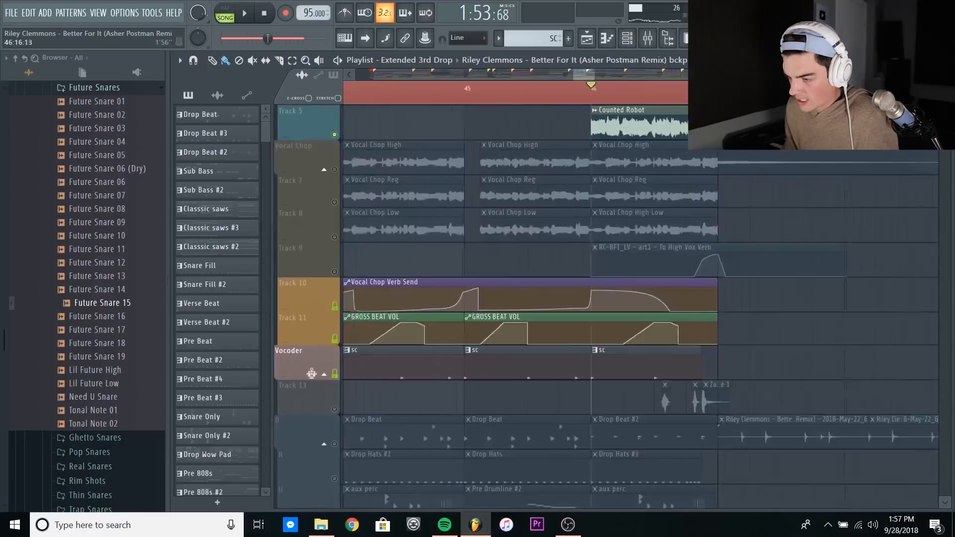
- Open the Counted Robot clip's channel settings to view its sample and time-stretching options, and close them
scroll(658, 161, up, 1)
scroll(659, 160, up, 1)
double_click(636, 189)
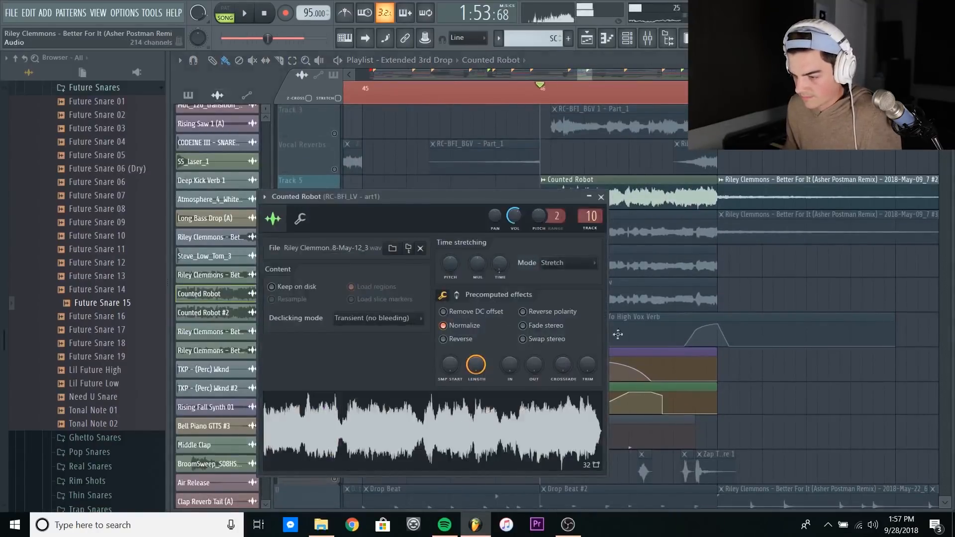
key(Escape)
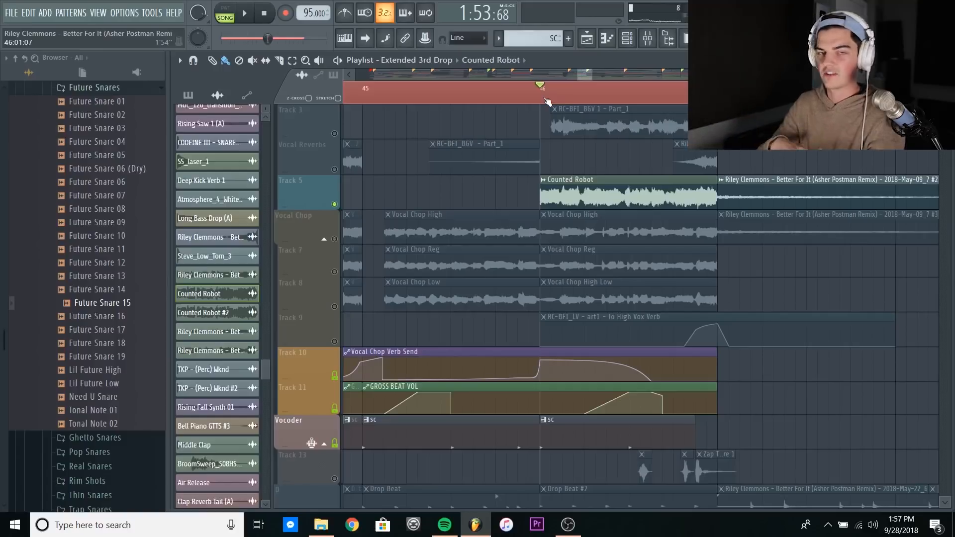
- Solo the RC-BFI_LV - art1 mixer insert and view its Fruity WaveShaper, FX and OTT effects
click(655, 44)
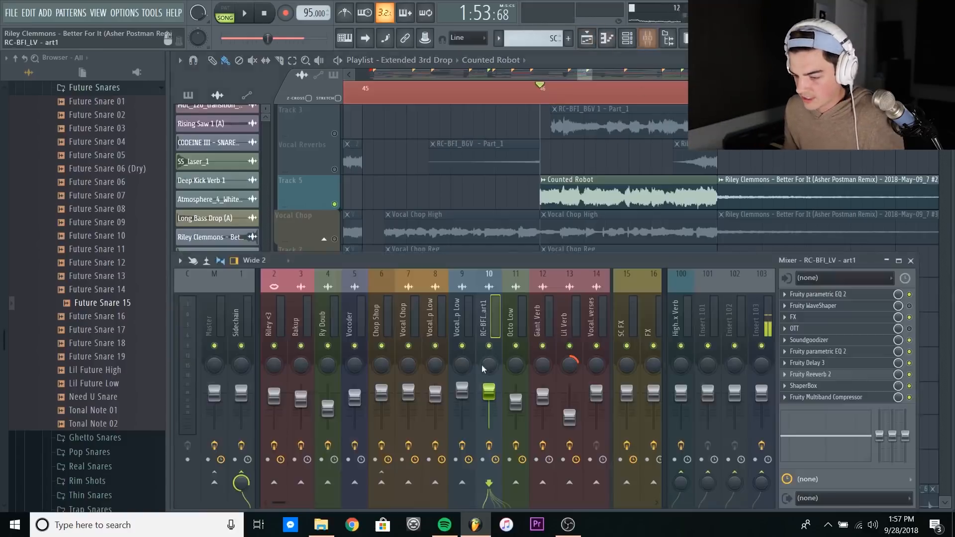
right_click(490, 346)
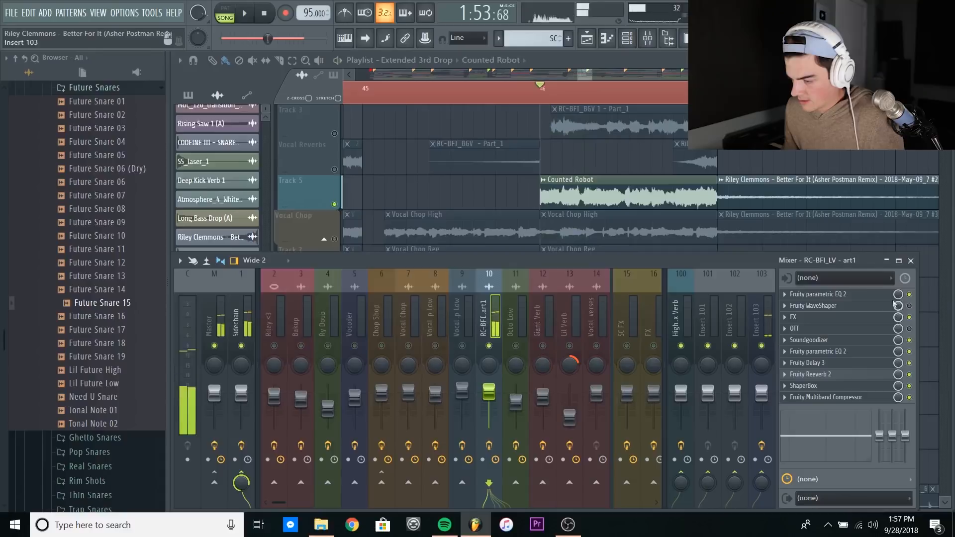
click(839, 306)
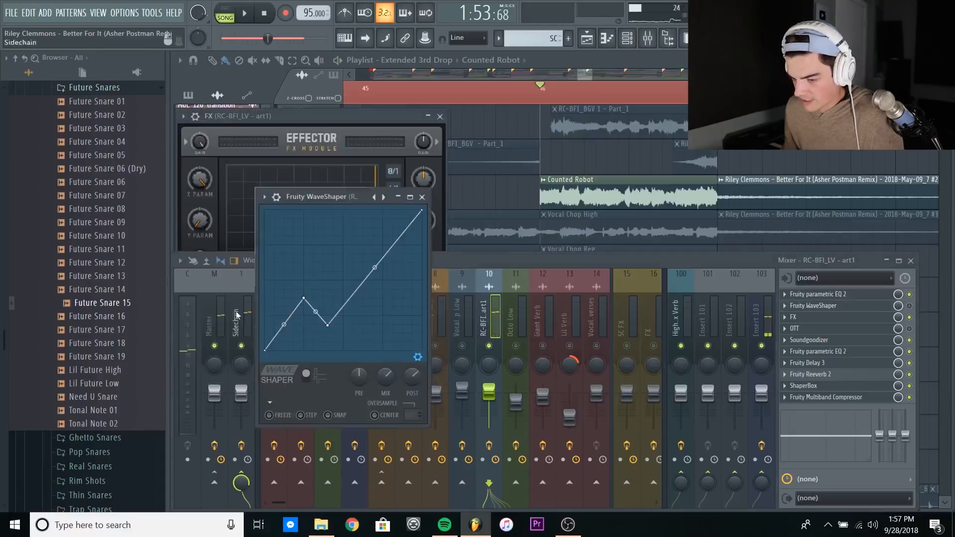
click(732, 266)
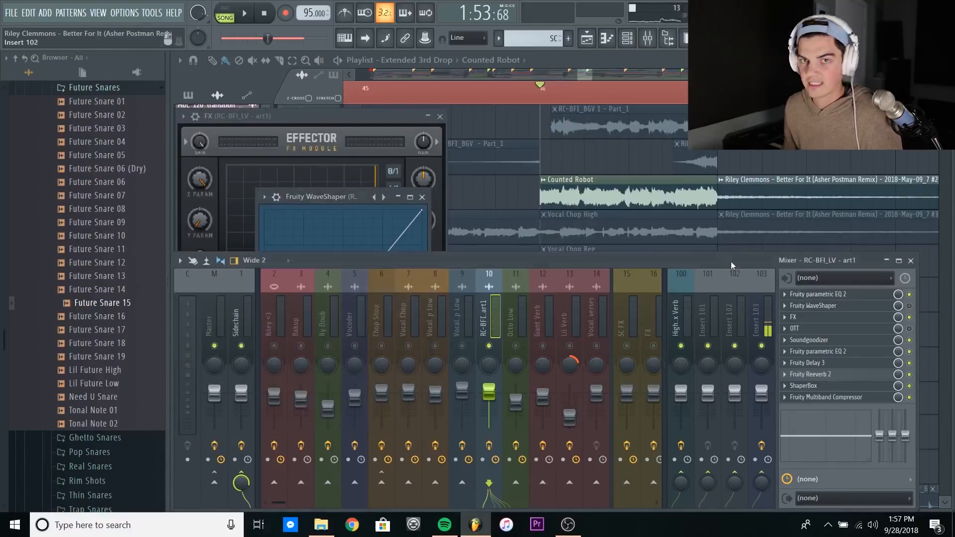
click(824, 326)
click(824, 319)
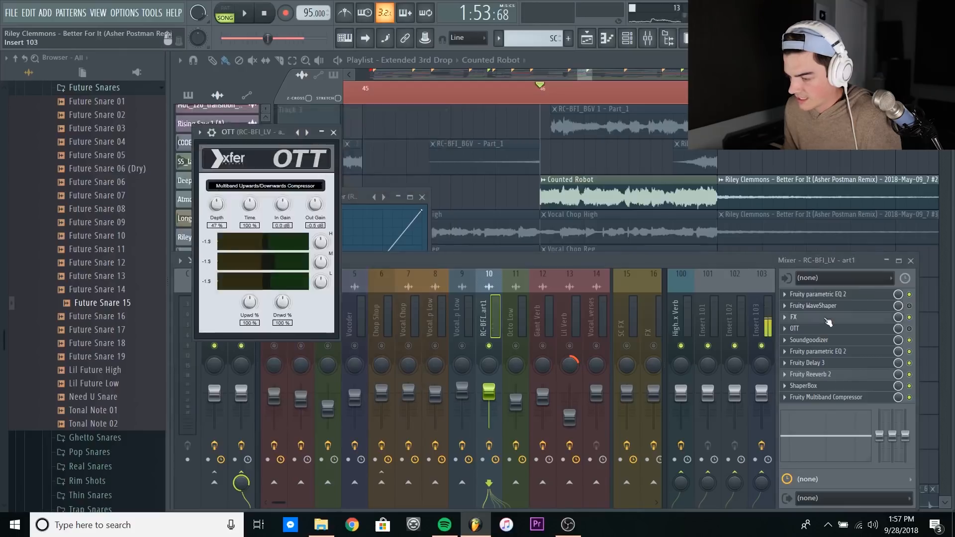
- Set the wet mix of the Effector FX module to 100 and play the Counted Robot clip through its Ring effect
click(825, 318)
key(space)
drag(198, 308, 198, 259)
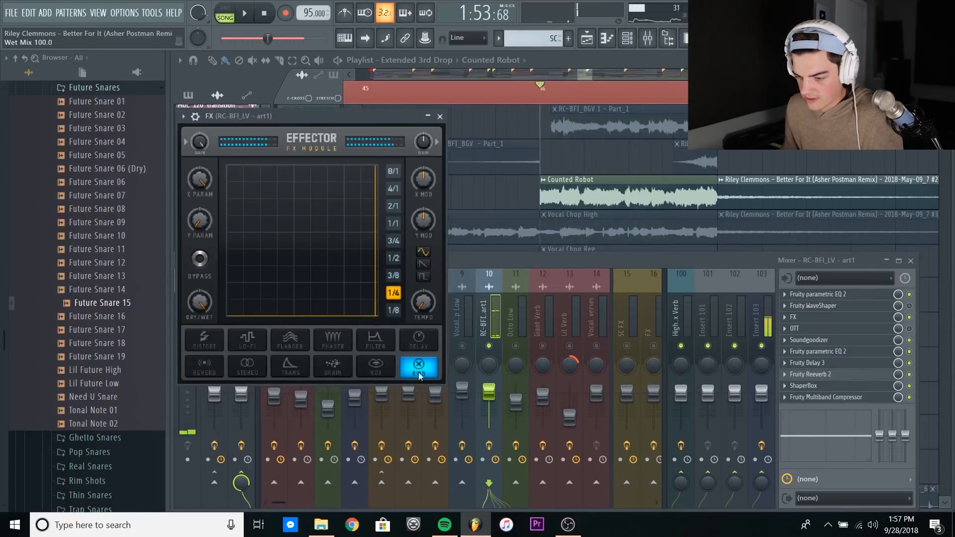
mouse_move(377, 315)
mouse_down()
mouse_move(330, 323)
mouse_move(375, 330)
mouse_up()
key(space)
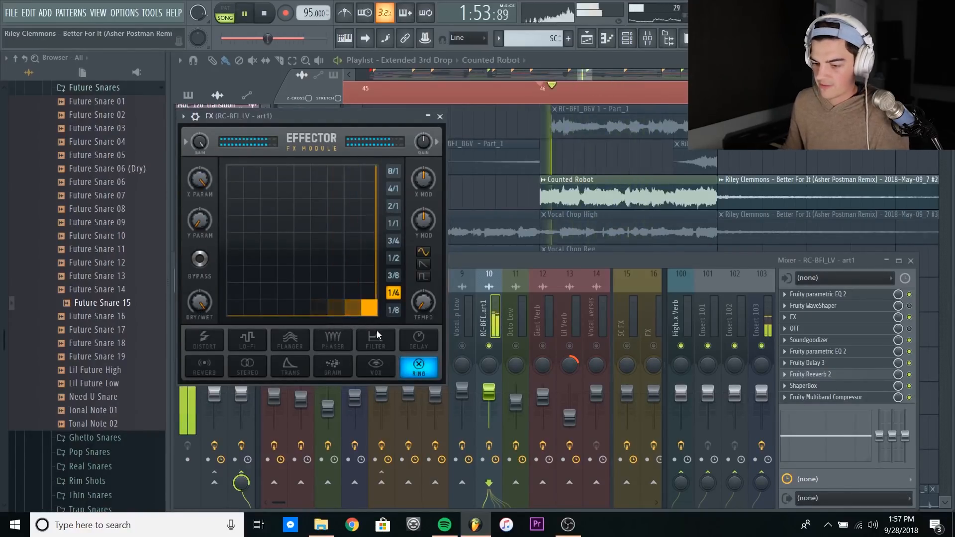
key(space)
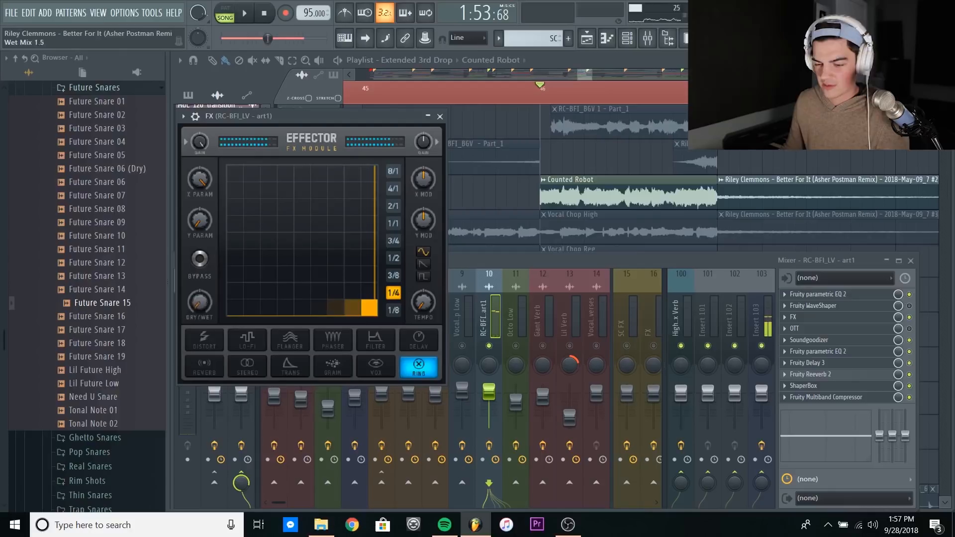
- Play the Counted Robot clip through the Ring effect, and open its insert's Fruity Delay 3 and second Fruity parametric EQ 2
key(space)
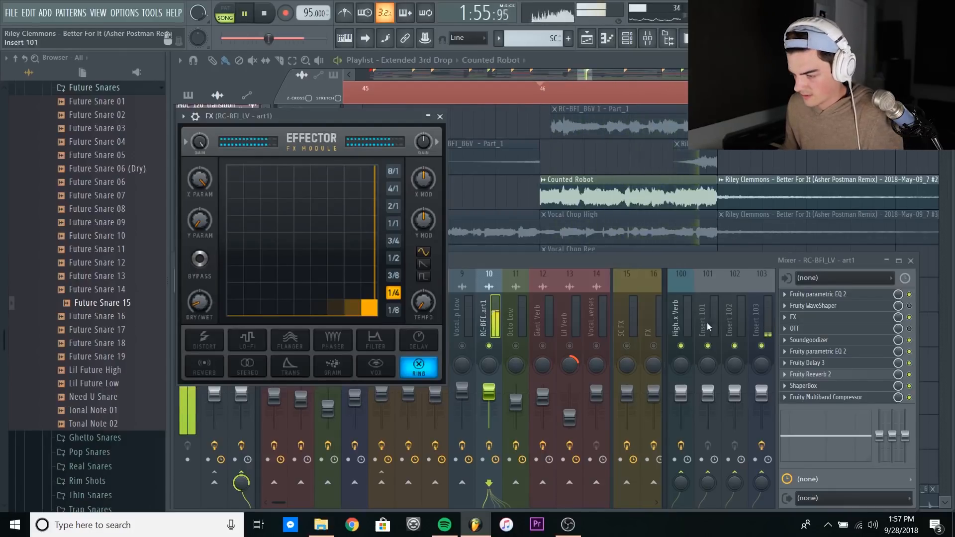
key(space)
click(675, 264)
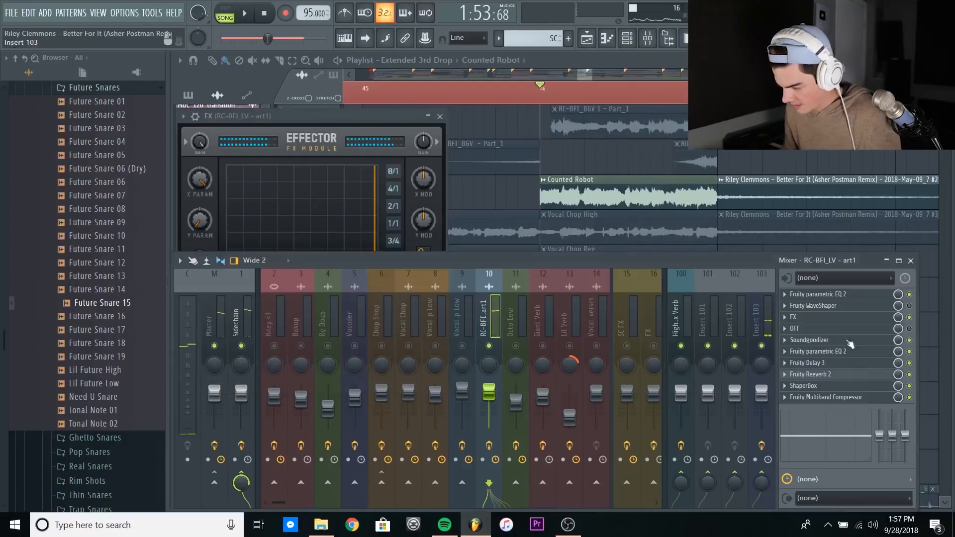
click(826, 363)
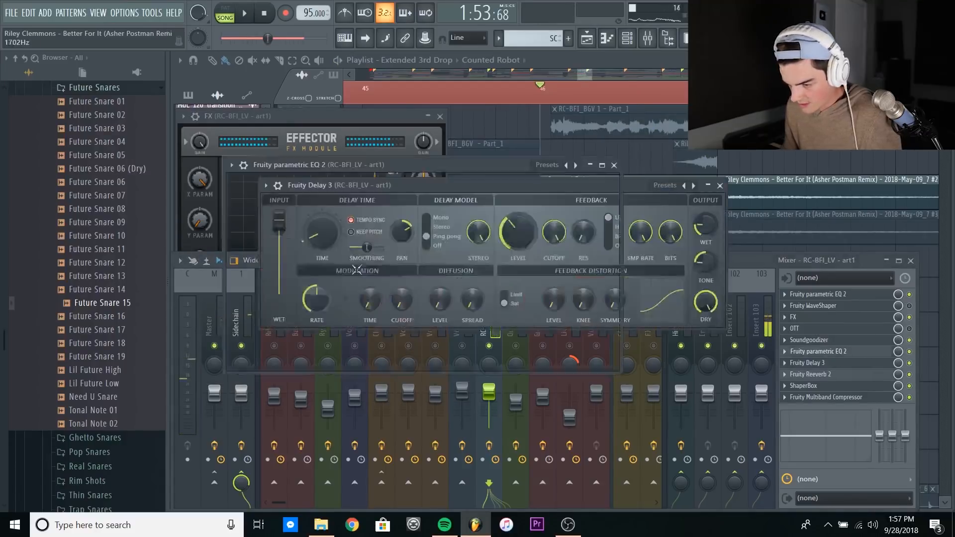
click(821, 351)
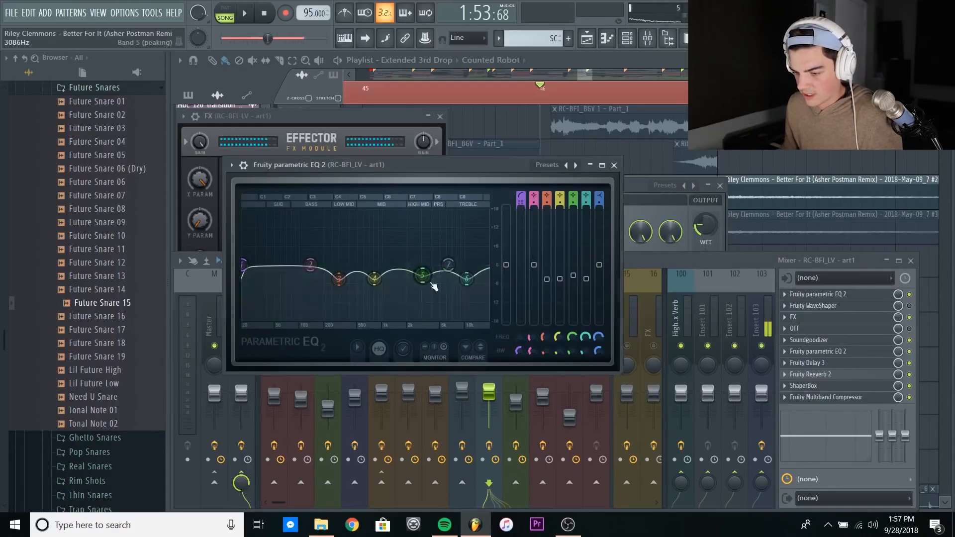
- Open the insert's Fruity Multiband Compressor and ShaperBox, and play the Counted Robot clip to view ShaperBox's volume ducking curve
click(678, 264)
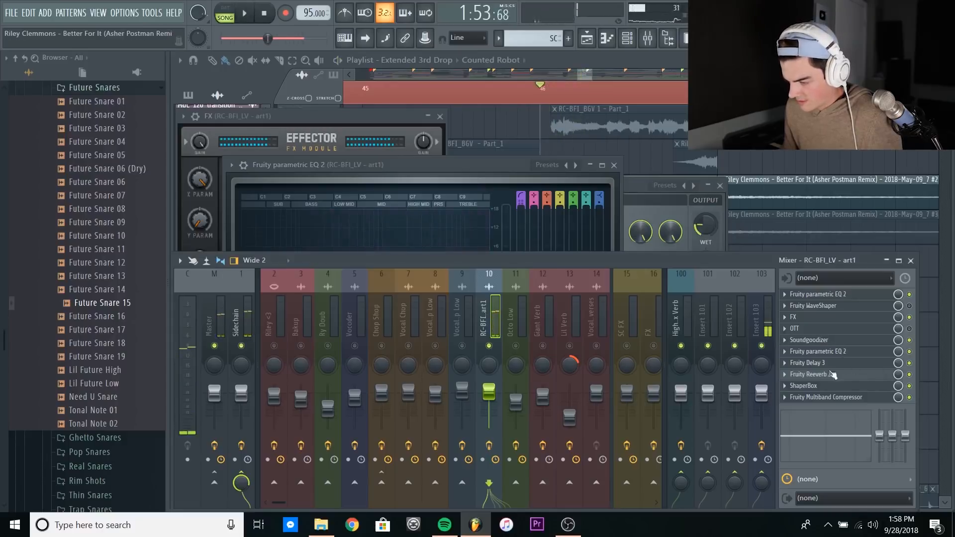
click(832, 397)
click(804, 385)
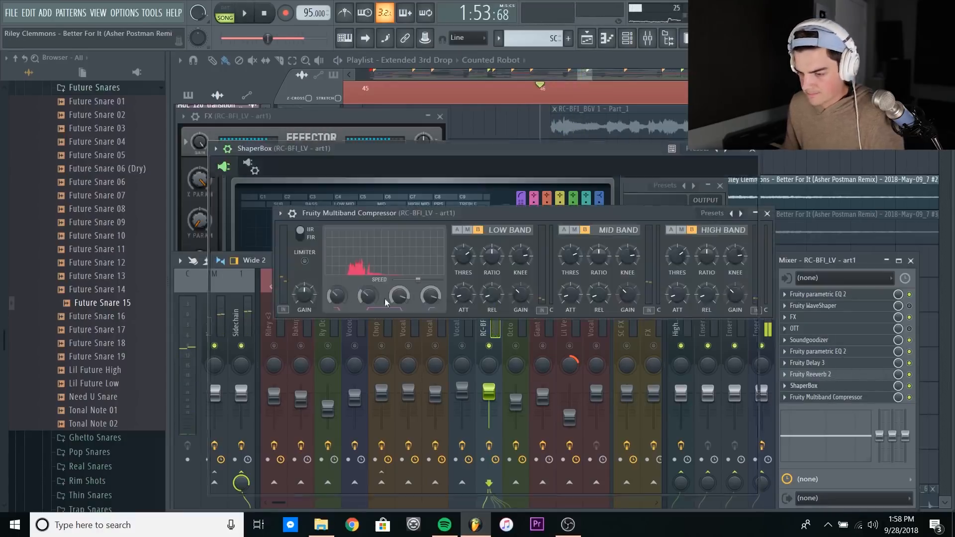
key(space)
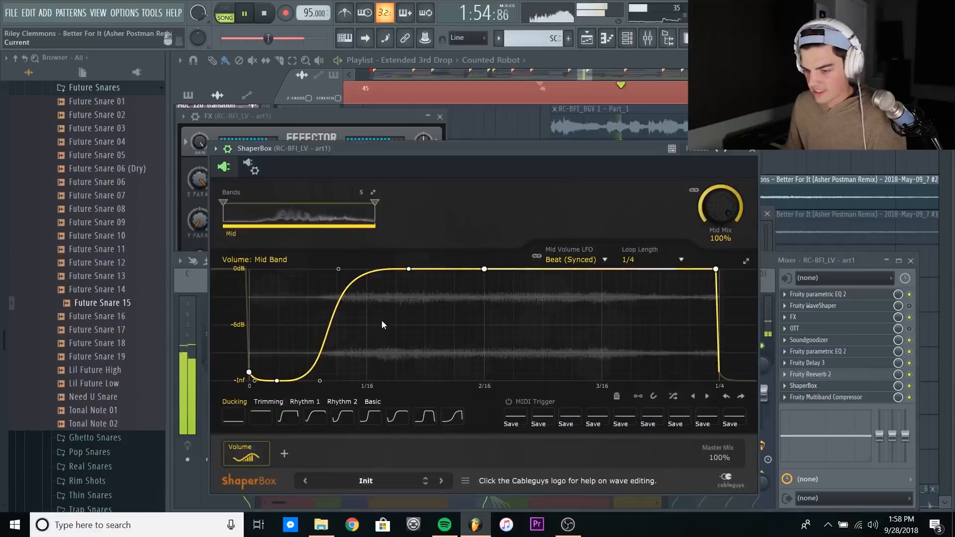
key(space)
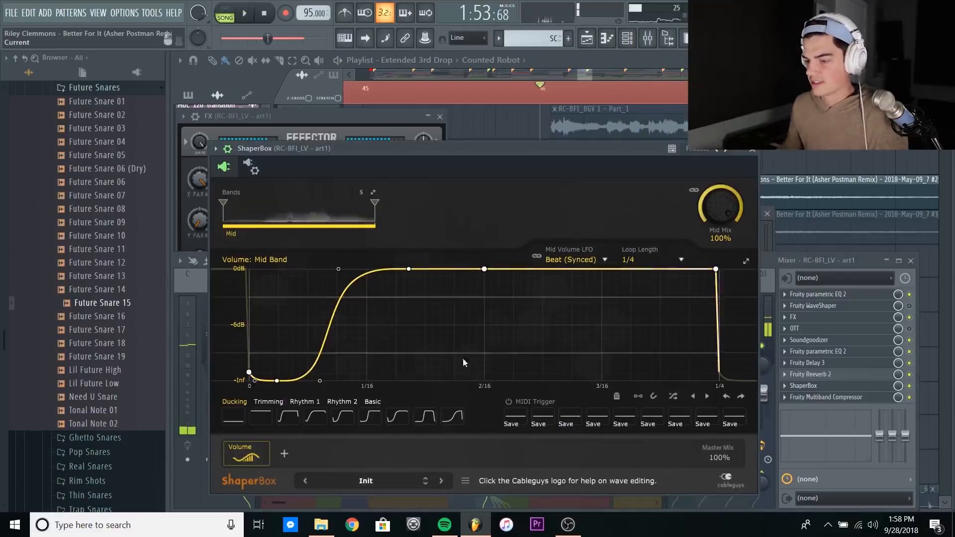
- Return to the playlist and move the playback position to the Drop 2 marker at bar 43
click(778, 124)
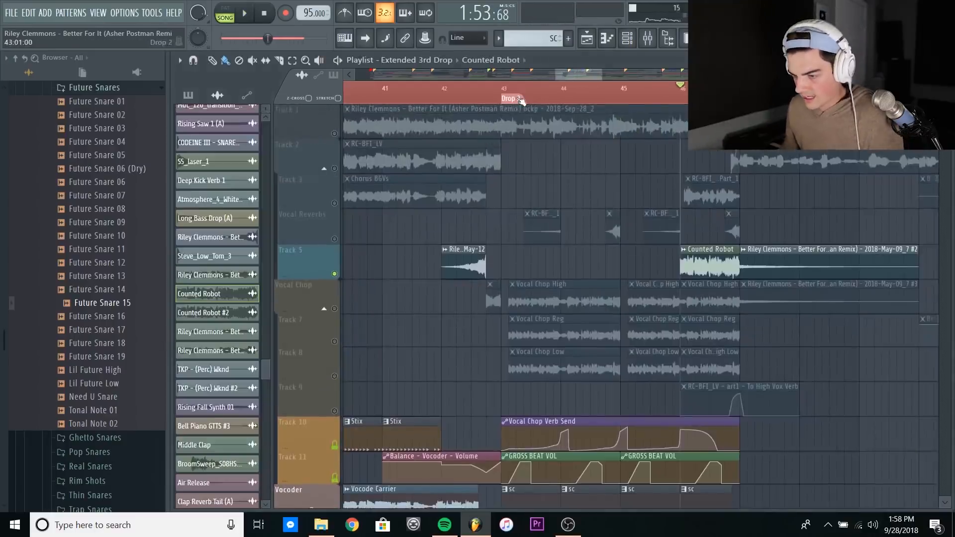
click(519, 97)
scroll(518, 93, up, 3)
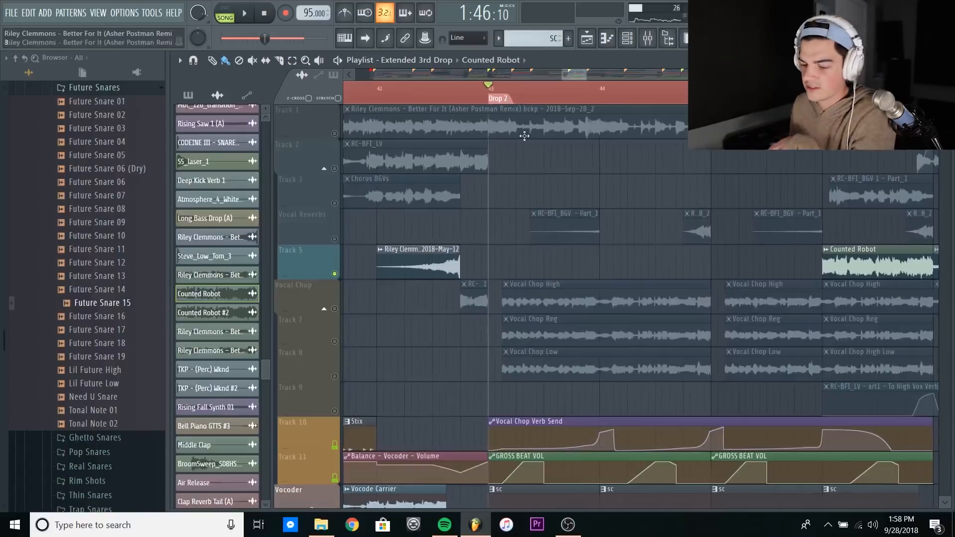
scroll(505, 134, down, 4)
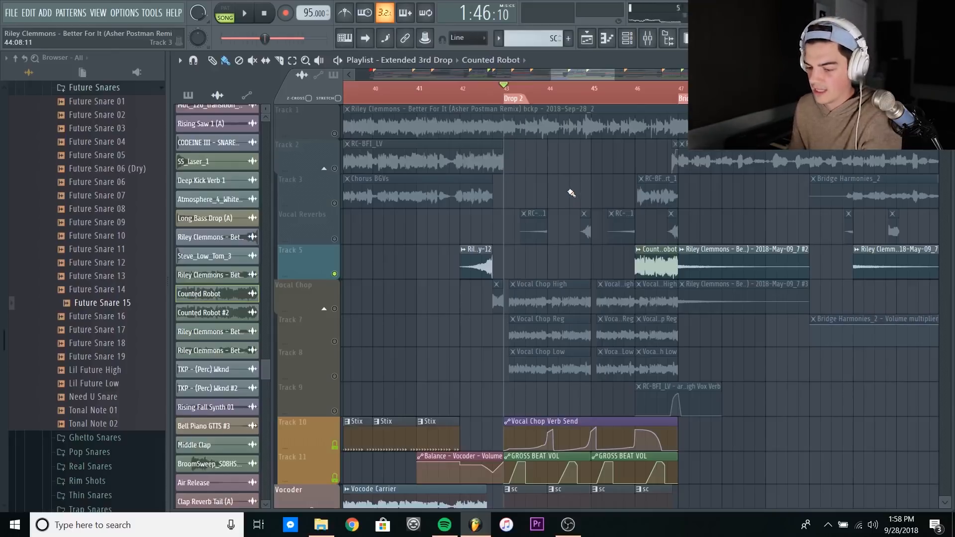
scroll(538, 94, up, 2)
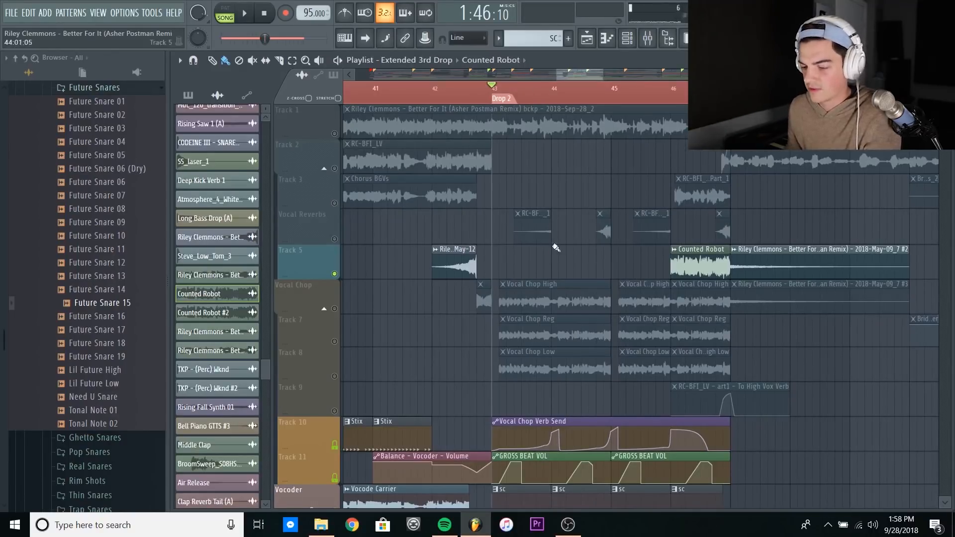
- End the solo so Track 1 and the Vocal Chop tracks are audible with Tracks 2 to 5 muted, and move playback to bar 42
right_click(335, 309)
right_click(336, 309)
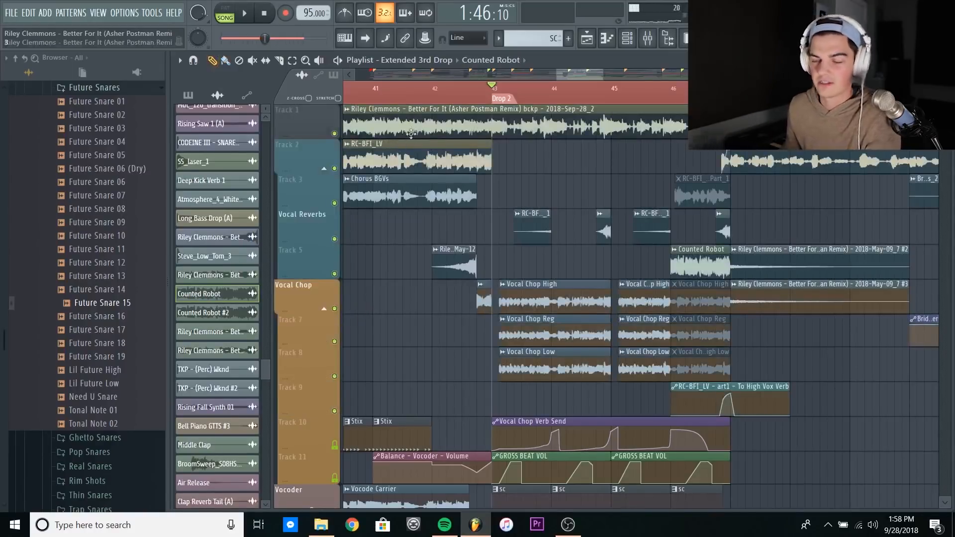
click(469, 94)
scroll(475, 94, up, 2)
click(477, 94)
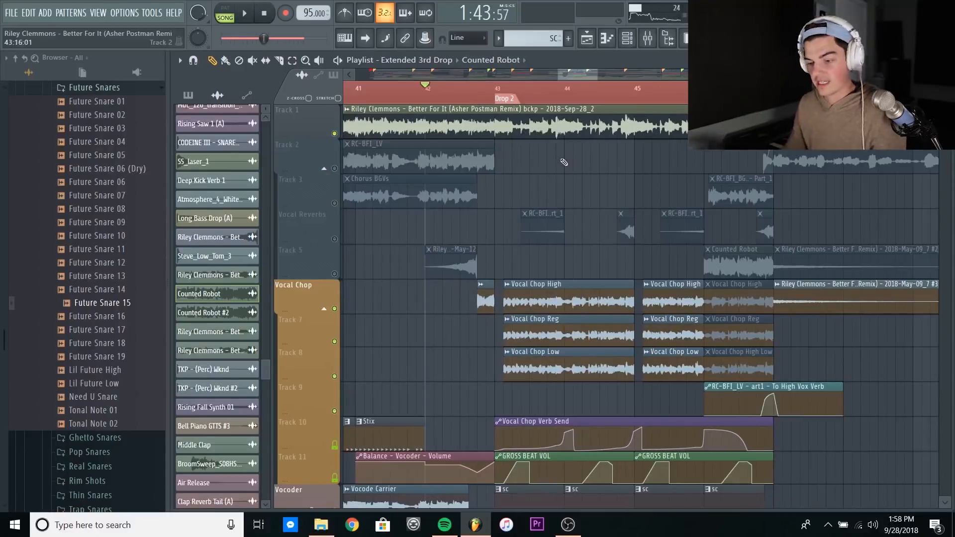
- Play Drop 2 from bar 42 into the Bridge, unmuting Track 5 during playback, and stop
key(space)
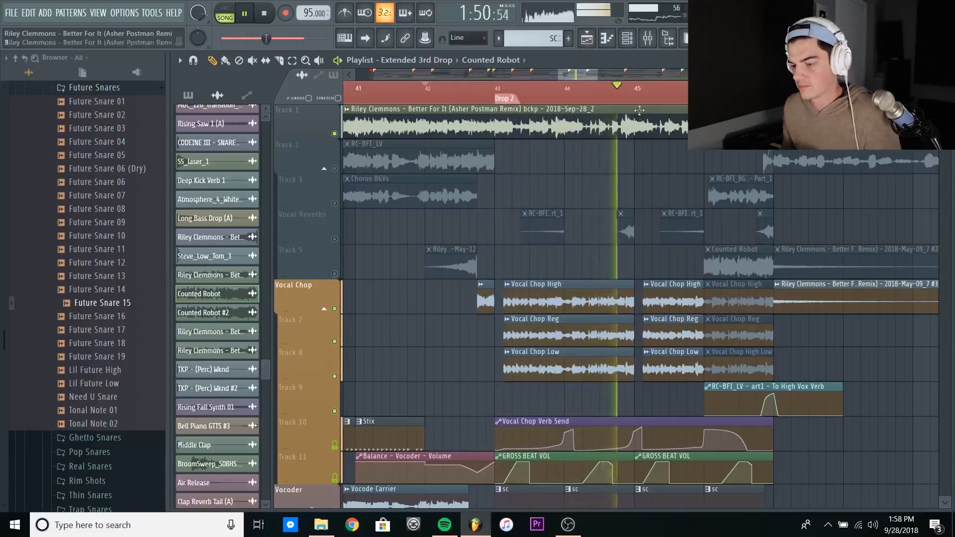
scroll(637, 95, up, 2)
scroll(637, 95, up, 1)
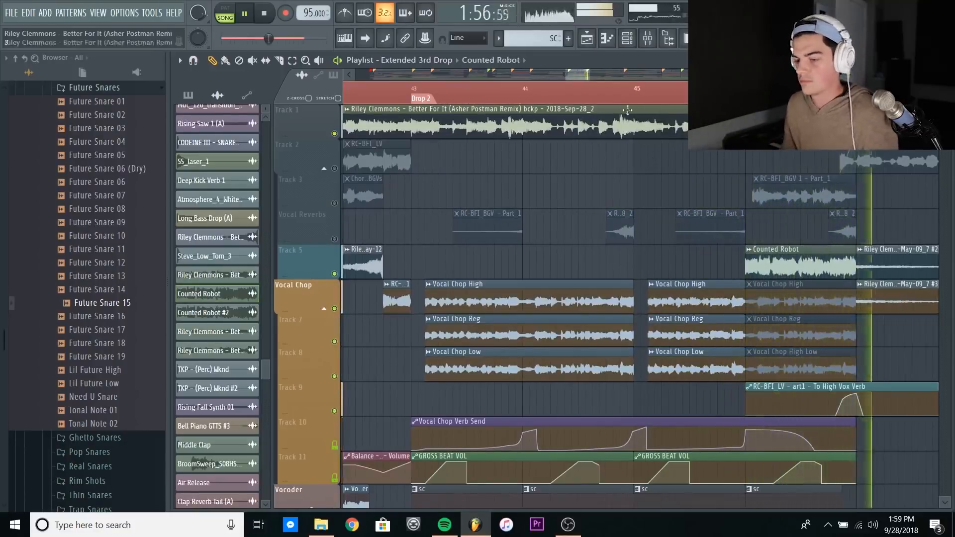
scroll(593, 76, down, 3)
drag(592, 76, 595, 77)
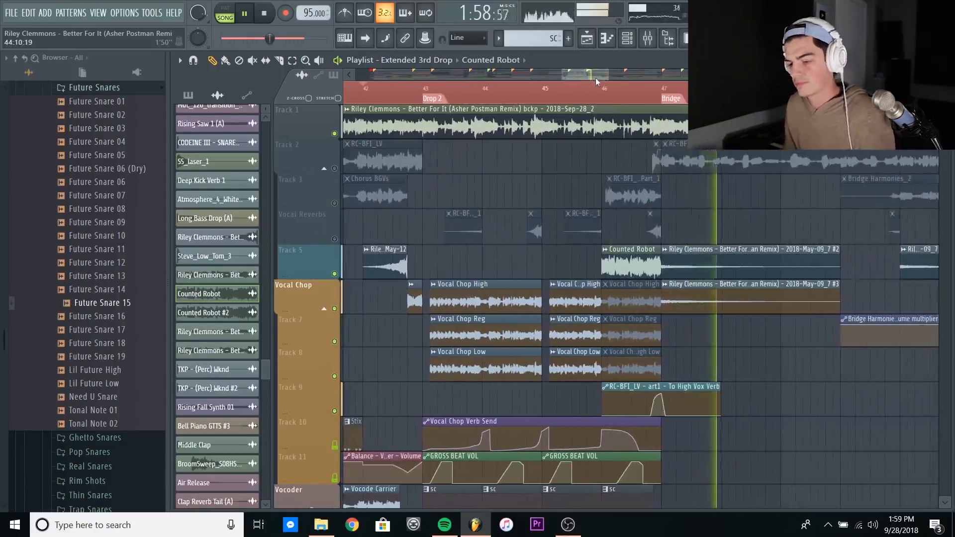
key(space)
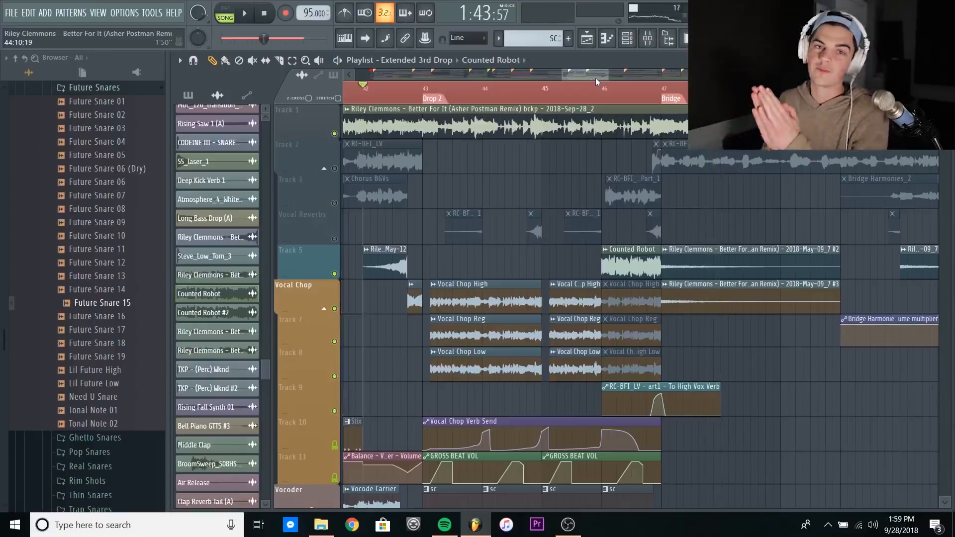